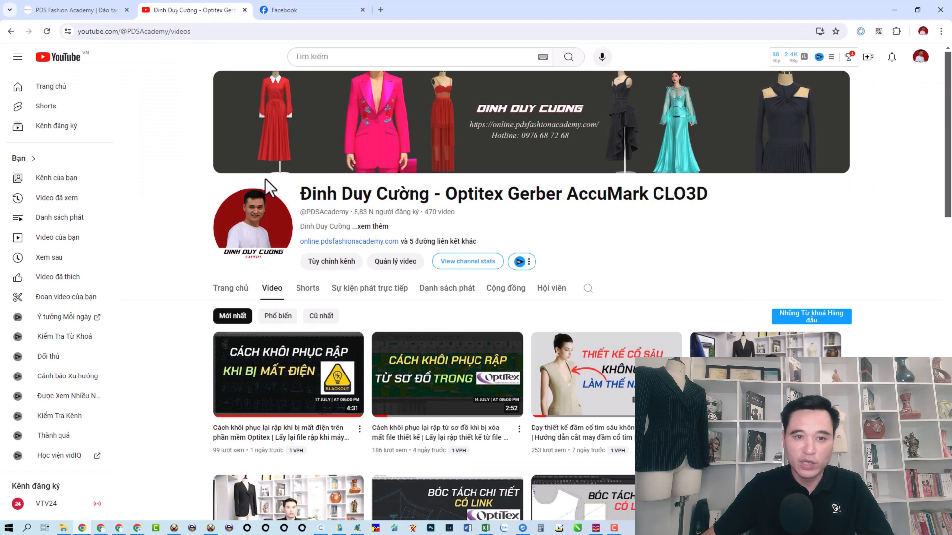
pyautogui.click(287, 7)
pyautogui.click(191, 8)
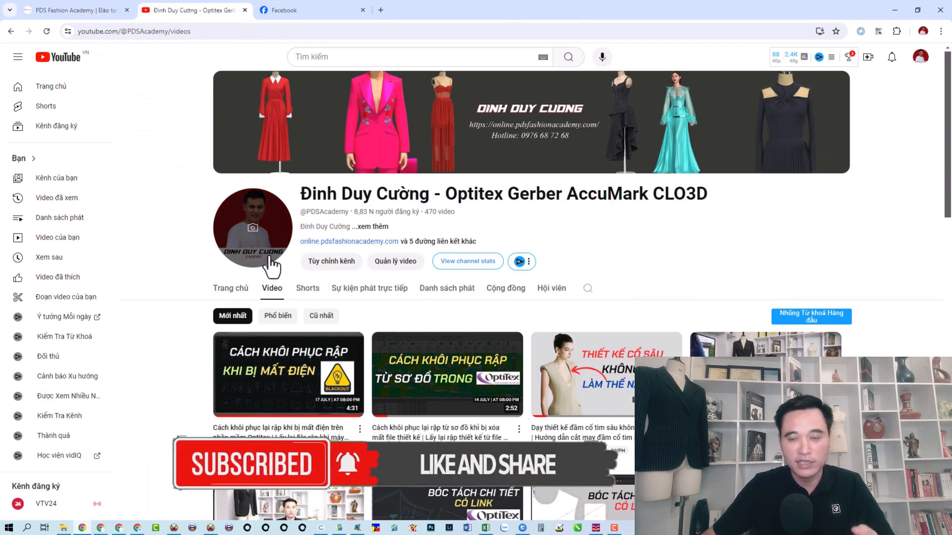
pyautogui.click(303, 14)
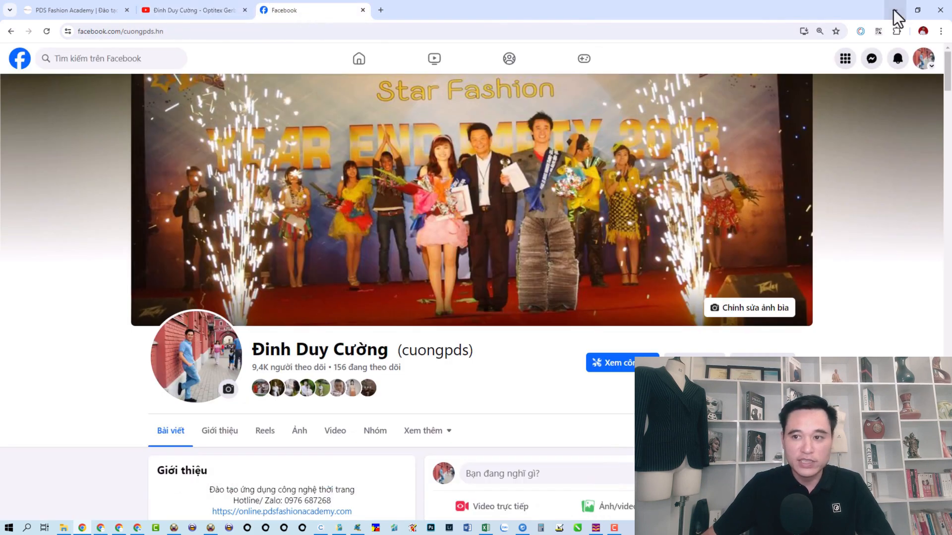
# Step: Switch to Pattern Design and draw a rectangular piece in the work area, accepting the suggested piece name
pyautogui.click(357, 528)
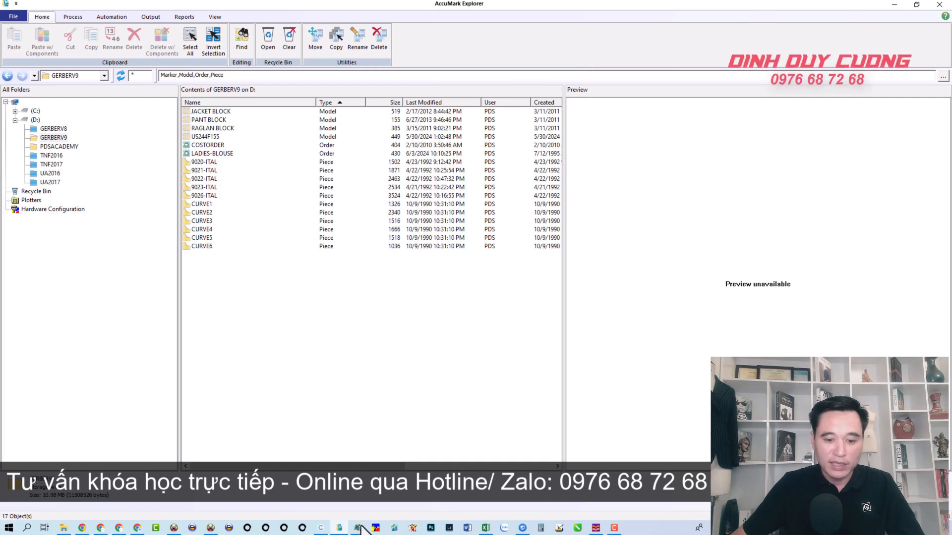
pyautogui.click(358, 527)
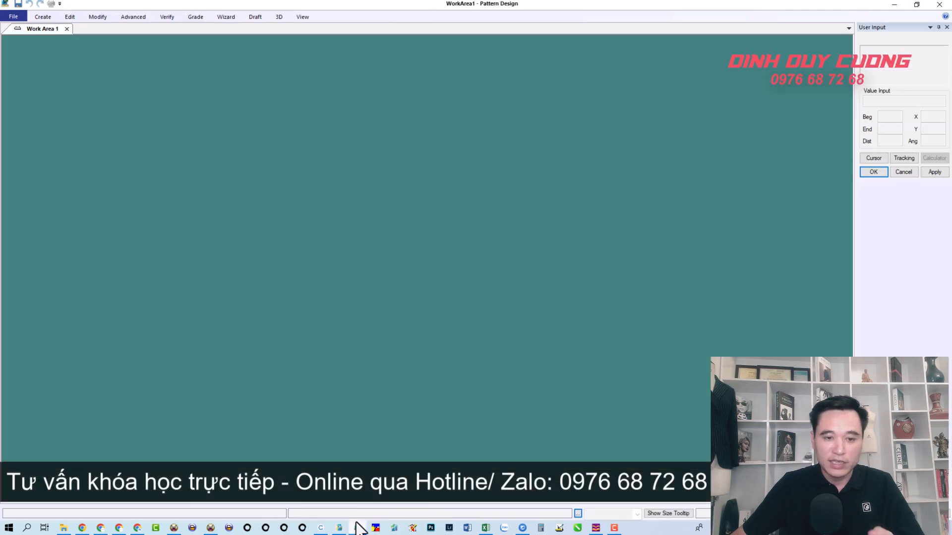
pyautogui.click(45, 17)
pyautogui.click(322, 32)
pyautogui.click(494, 341)
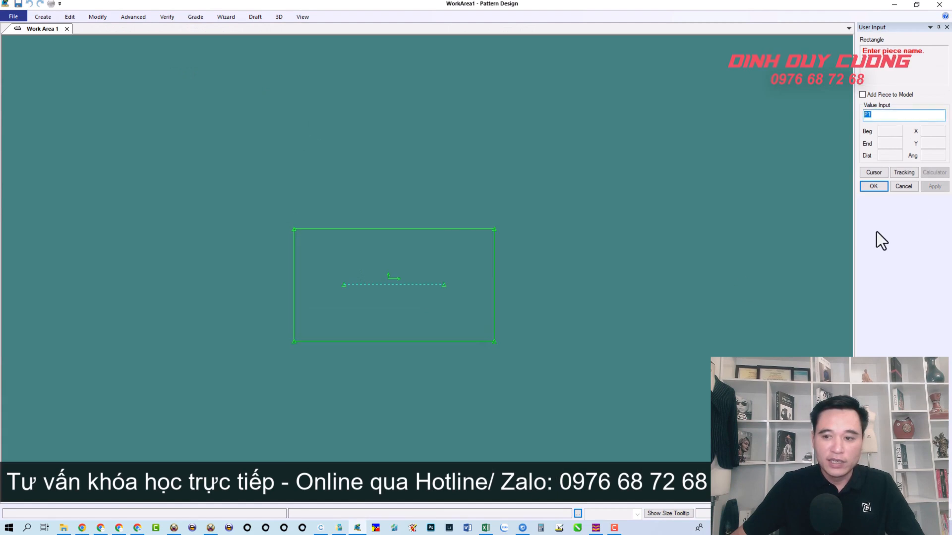
pyautogui.click(875, 188)
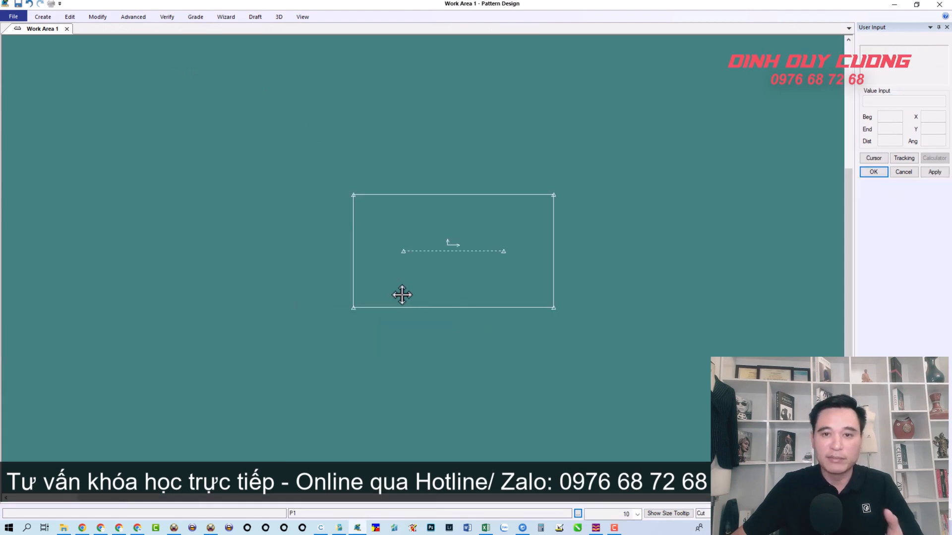
# Step: Create a new V9 storage area named A on drive D: in AccuMark Explorer and open it
pyautogui.click(339, 528)
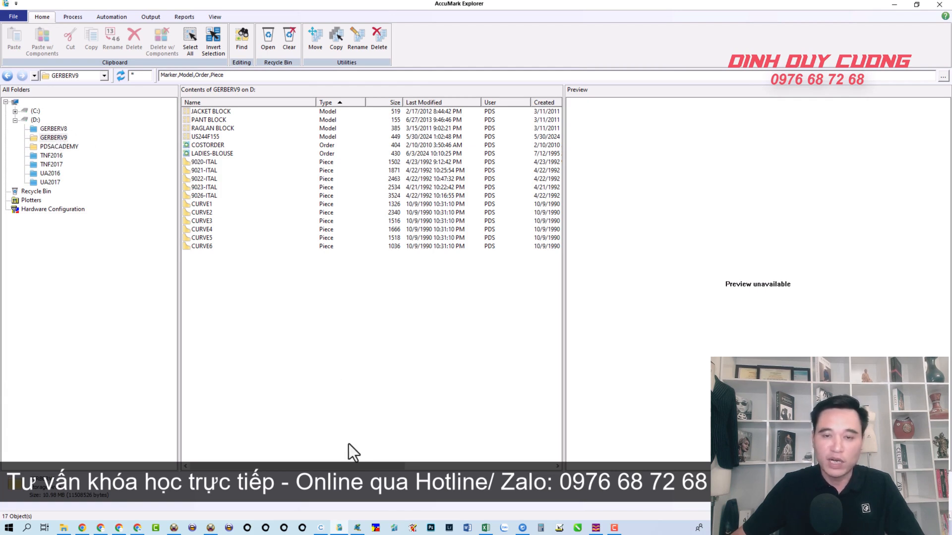
pyautogui.click(36, 121)
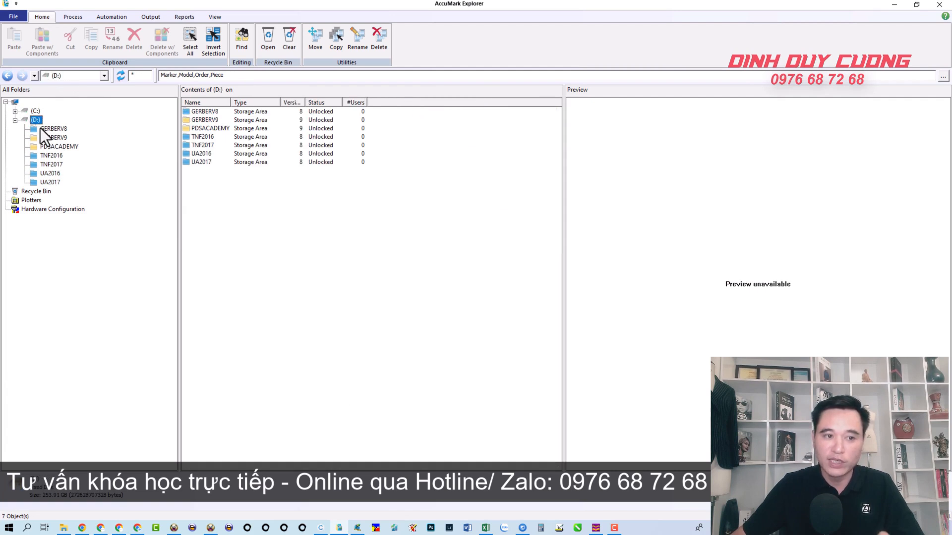
pyautogui.click(357, 528)
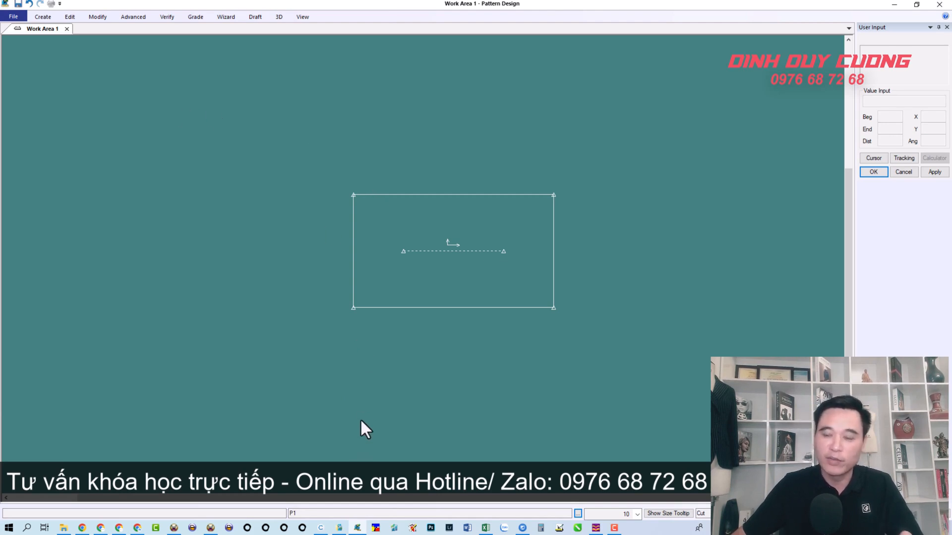
pyautogui.click(337, 529)
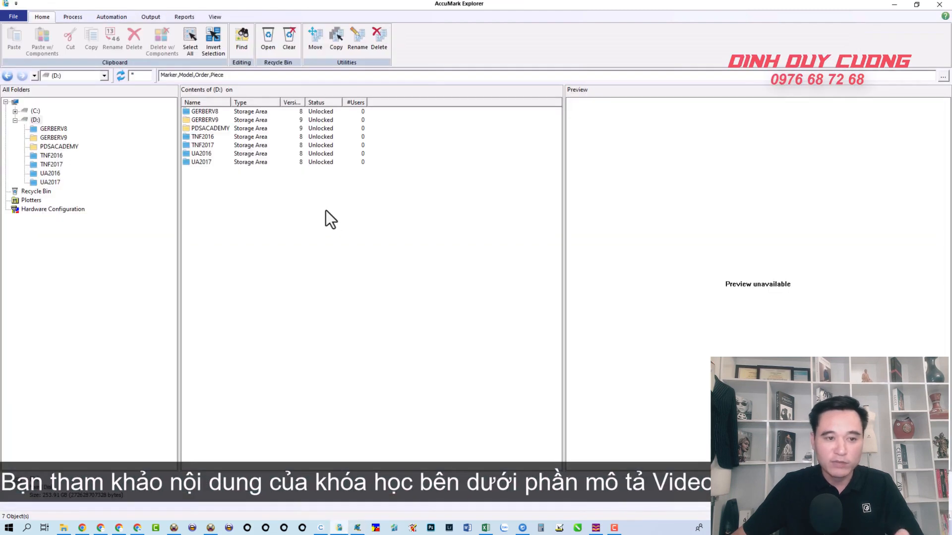
pyautogui.rightClick(352, 233)
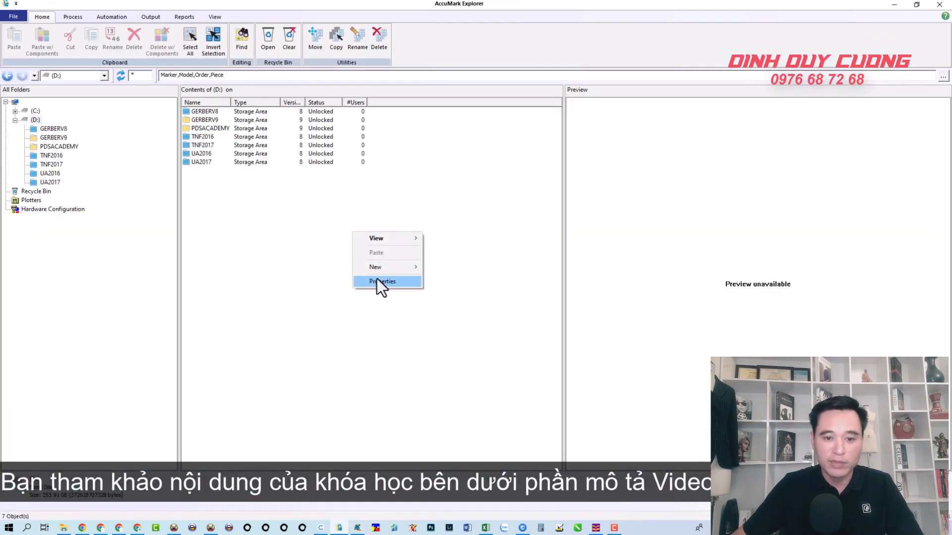
pyautogui.moveTo(392, 267)
pyautogui.click(458, 278)
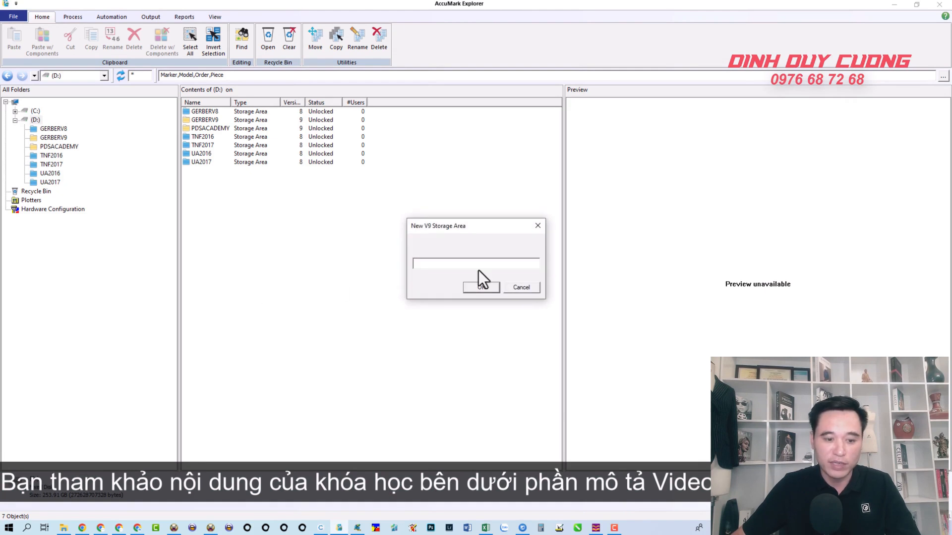
pyautogui.write('A')
pyautogui.click(481, 287)
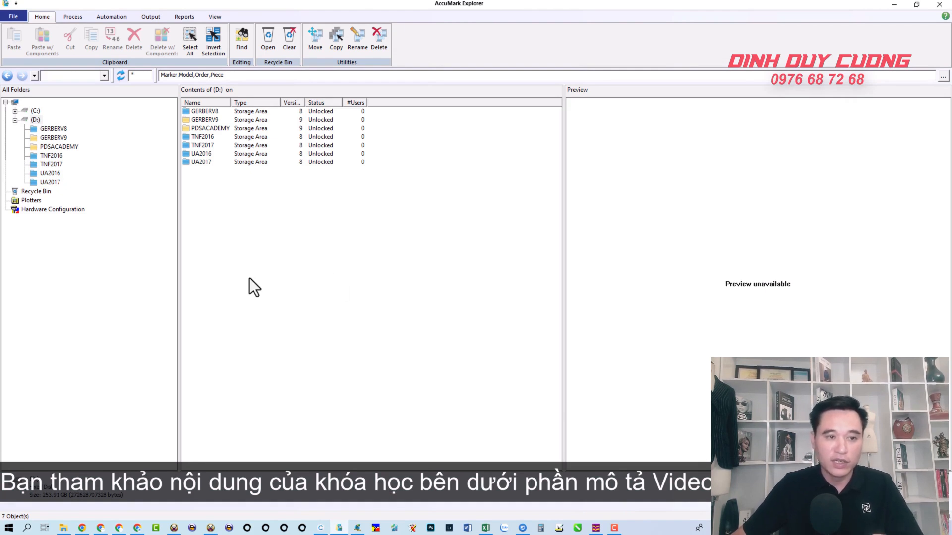
pyautogui.click(39, 129)
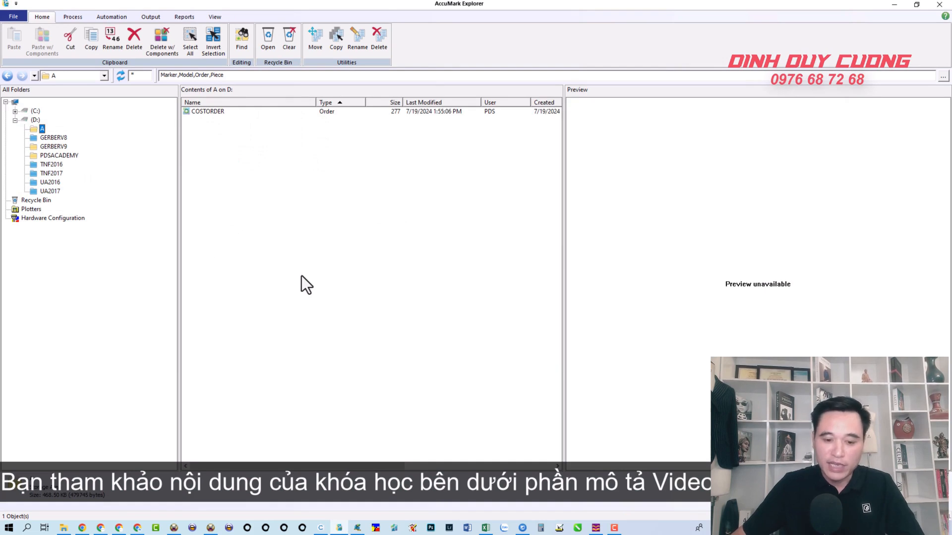
# Step: Switch to Pattern Design, close the current work area without keeping the rectangle, and start a new work area
pyautogui.click(358, 528)
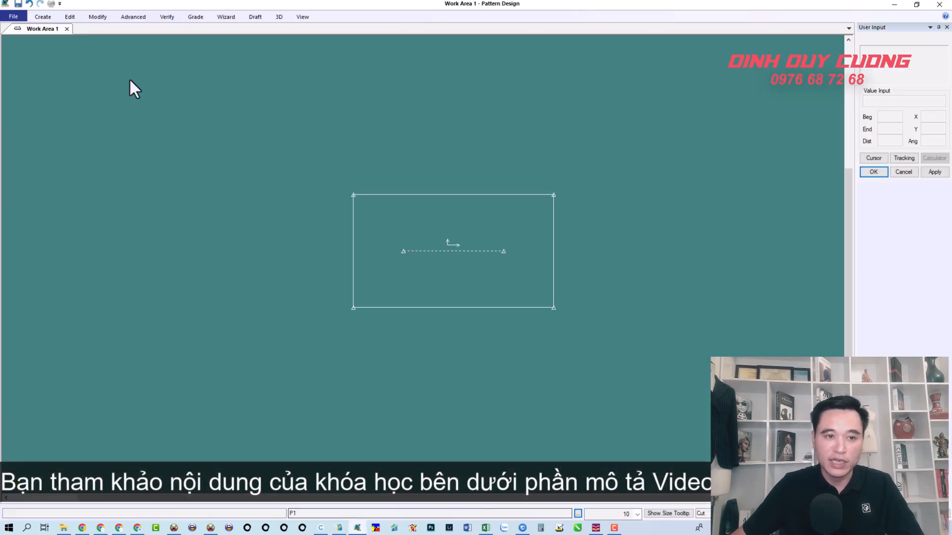
pyautogui.click(66, 28)
pyautogui.click(427, 289)
pyautogui.click(10, 17)
pyautogui.click(22, 33)
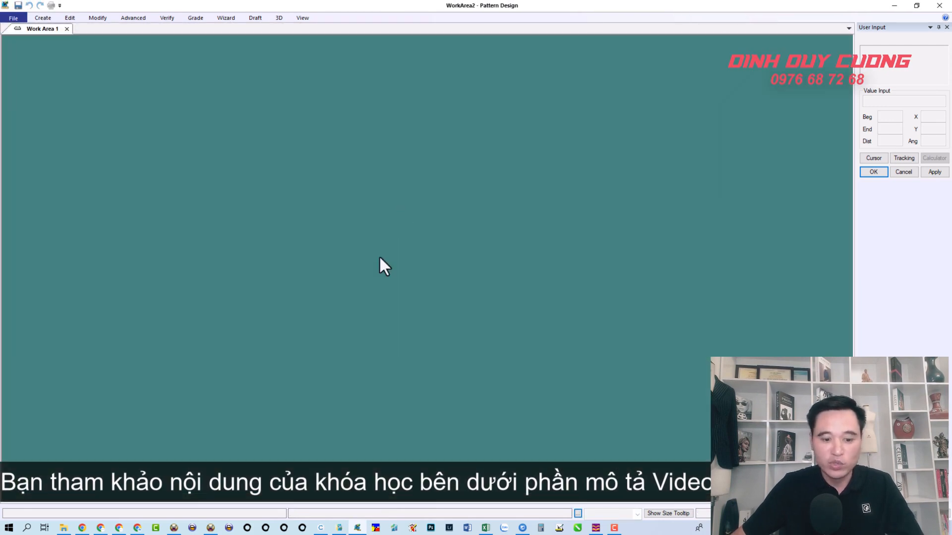
# Step: In the path preferences of Pattern Design, set the AccuMark storage device to D: and the storage area to A
pyautogui.click(339, 528)
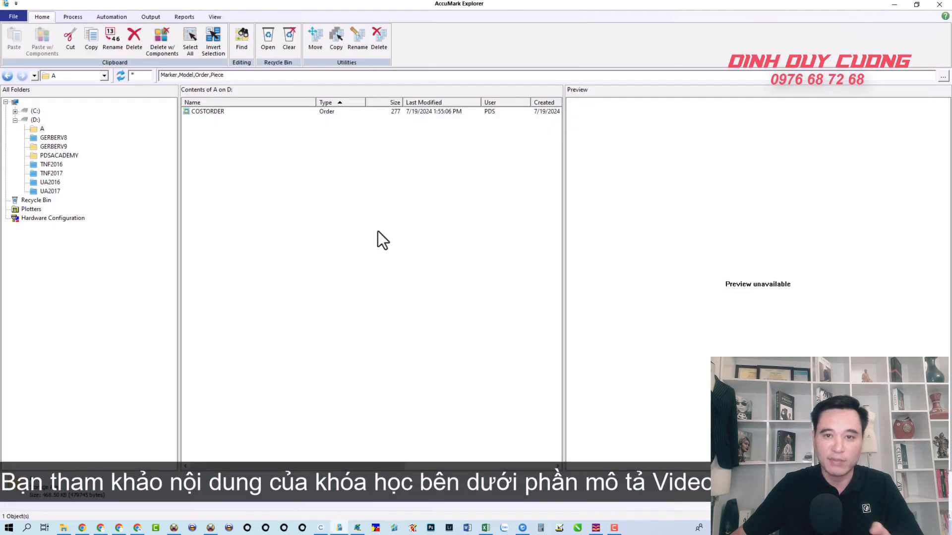
pyautogui.click(357, 528)
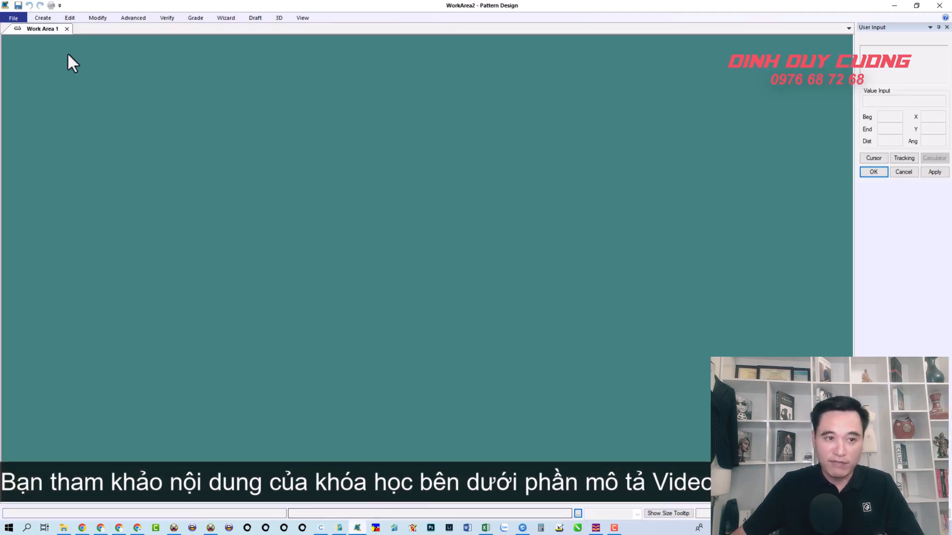
pyautogui.click(64, 19)
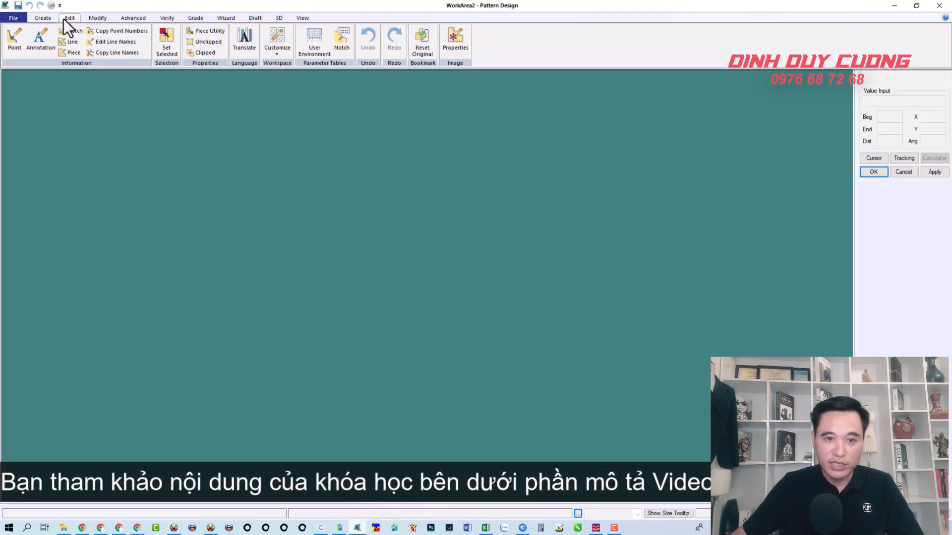
pyautogui.click(278, 54)
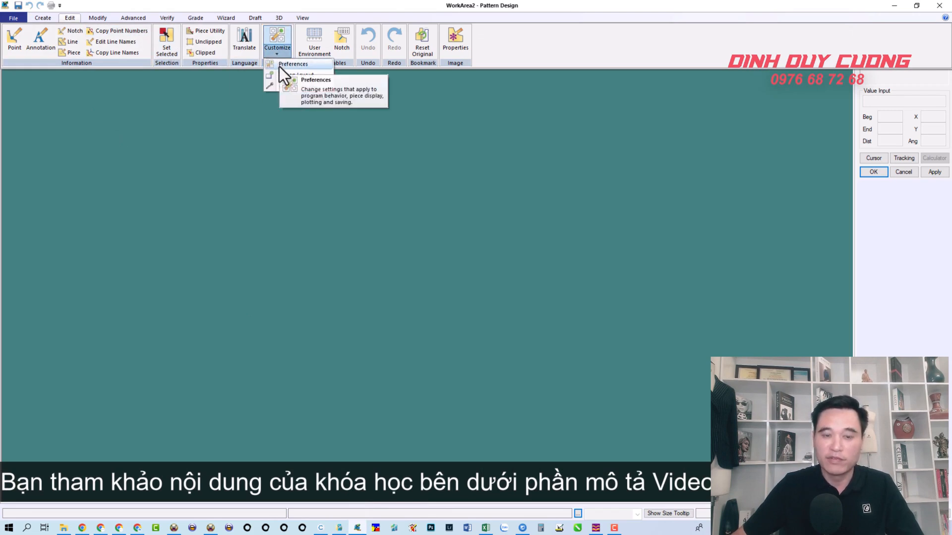
pyautogui.click(279, 66)
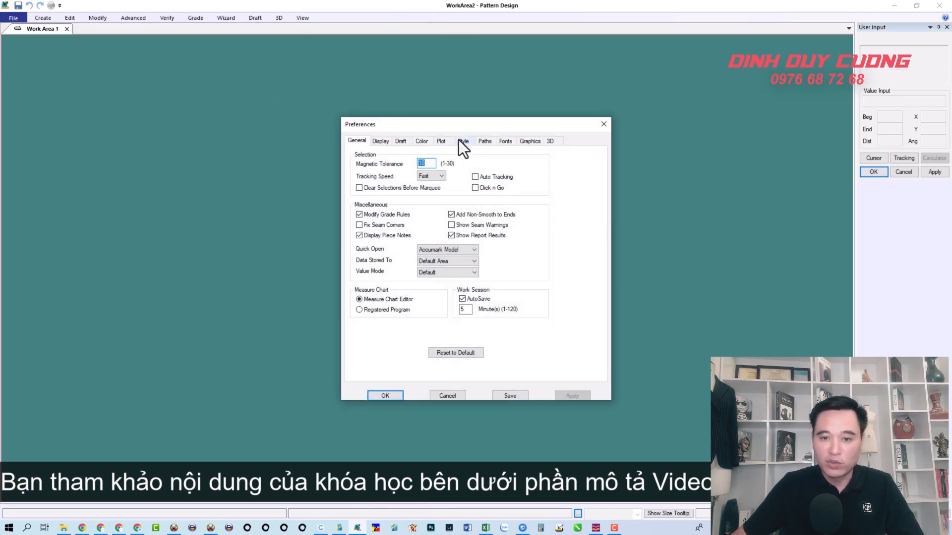
pyautogui.click(485, 142)
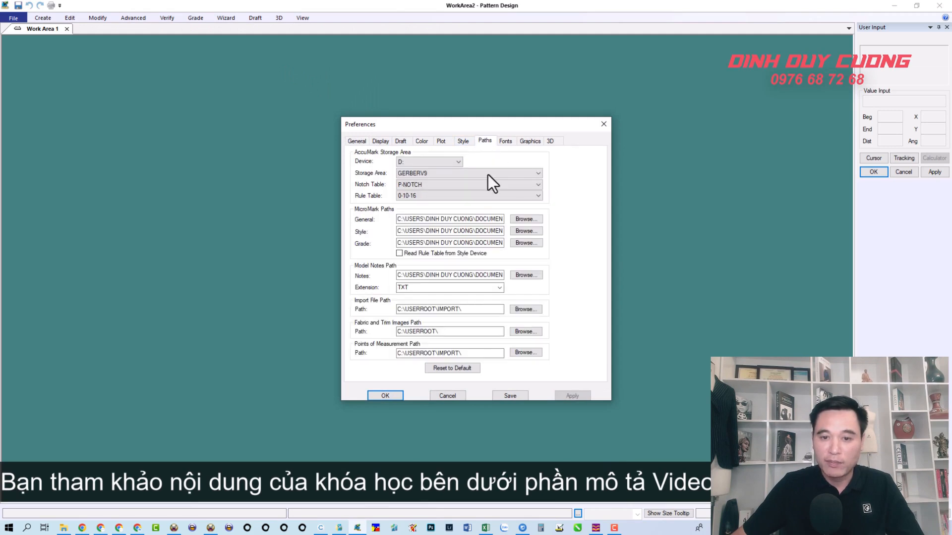
pyautogui.click(416, 163)
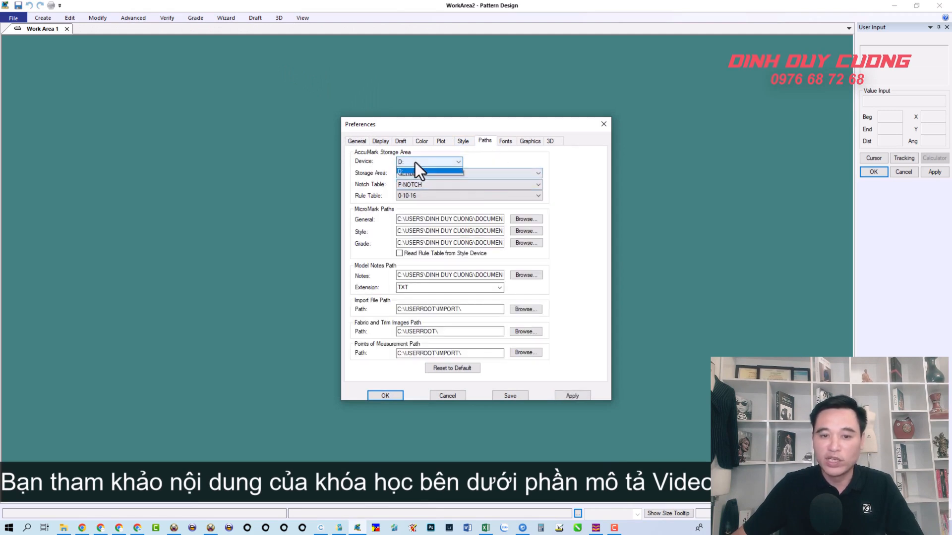
pyautogui.click(411, 177)
pyautogui.click(416, 173)
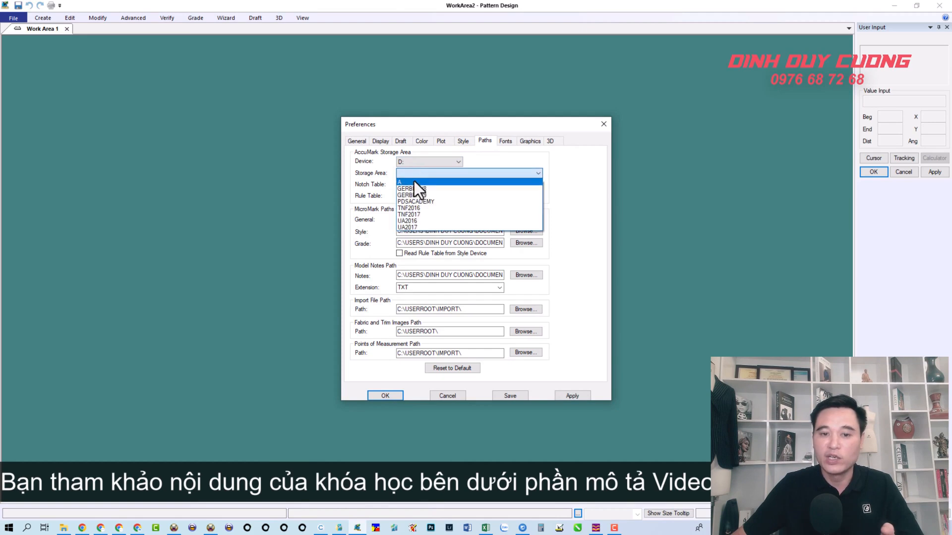
pyautogui.click(415, 181)
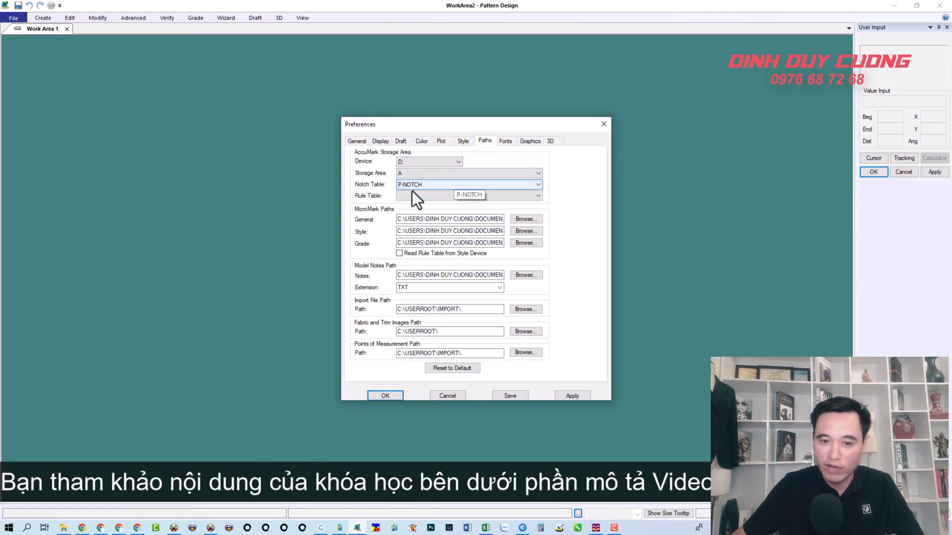
# Step: Set the rule table to 0-10-16 and apply the path preferences
pyautogui.click(412, 197)
pyautogui.click(412, 205)
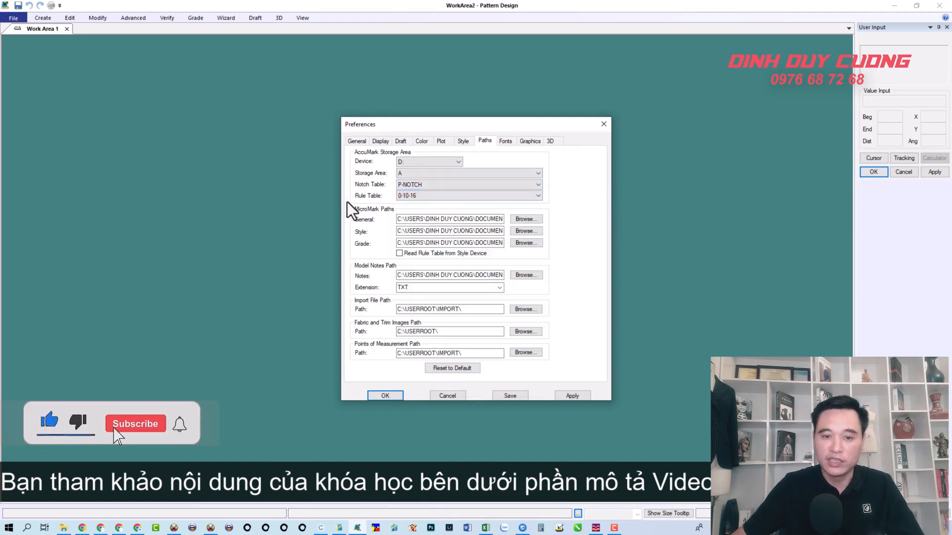
pyautogui.click(574, 395)
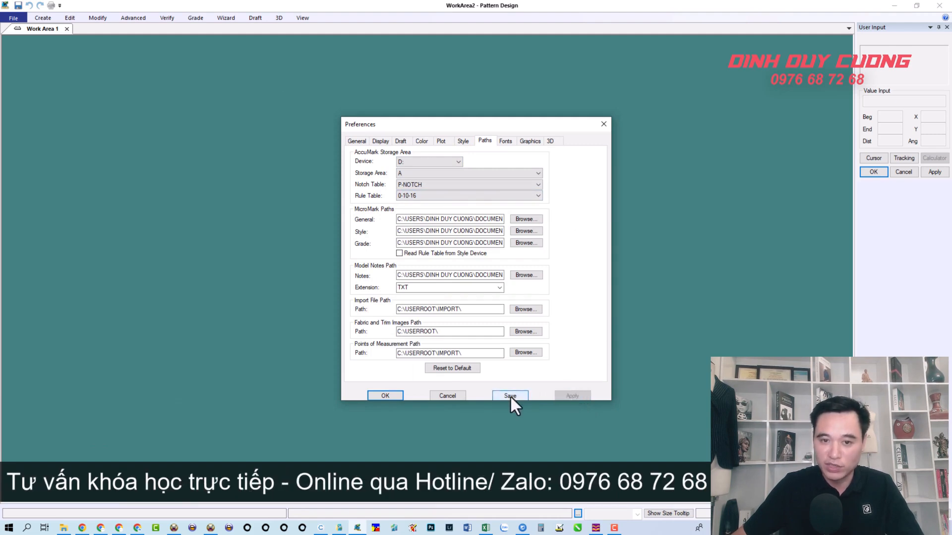
# Step: Set Data Stored To to Retrieved Area in the general preferences, and apply and save the preferences
pyautogui.click(356, 141)
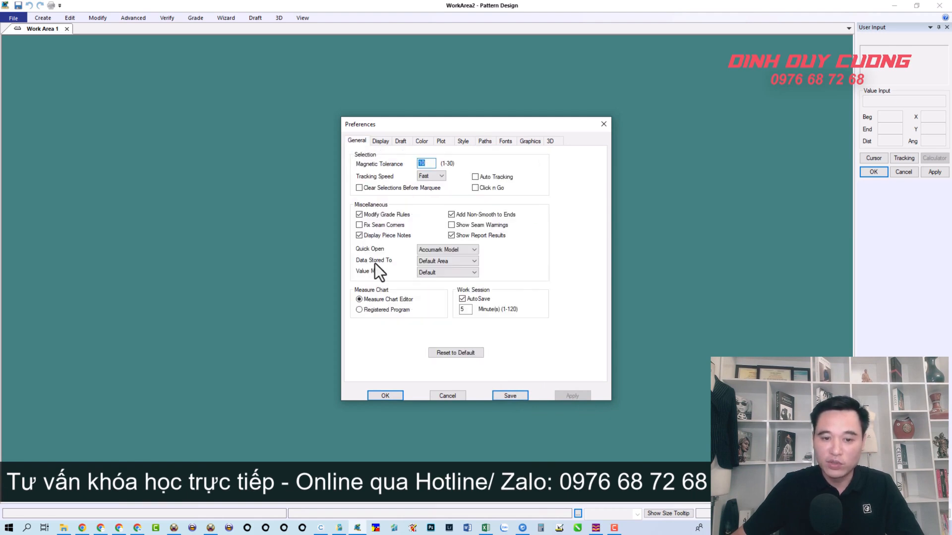
pyautogui.click(440, 263)
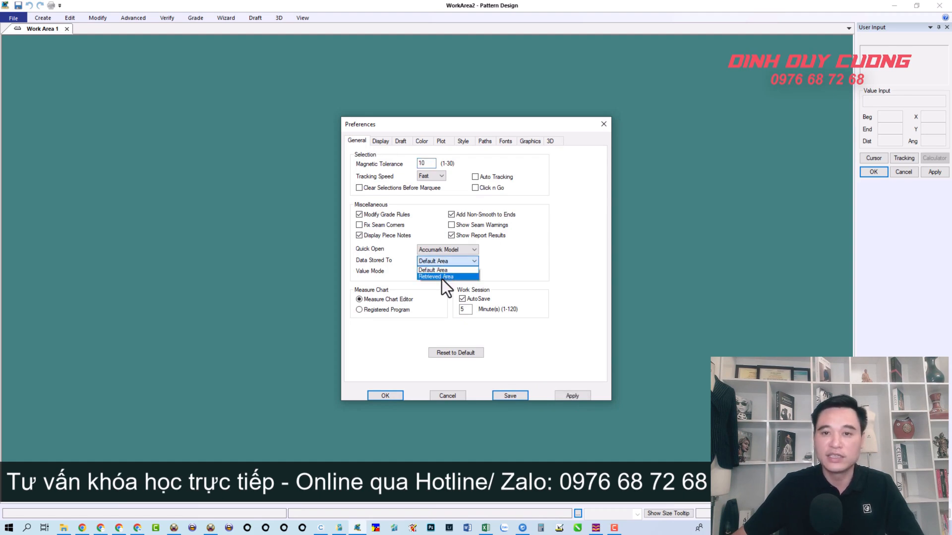
pyautogui.click(442, 278)
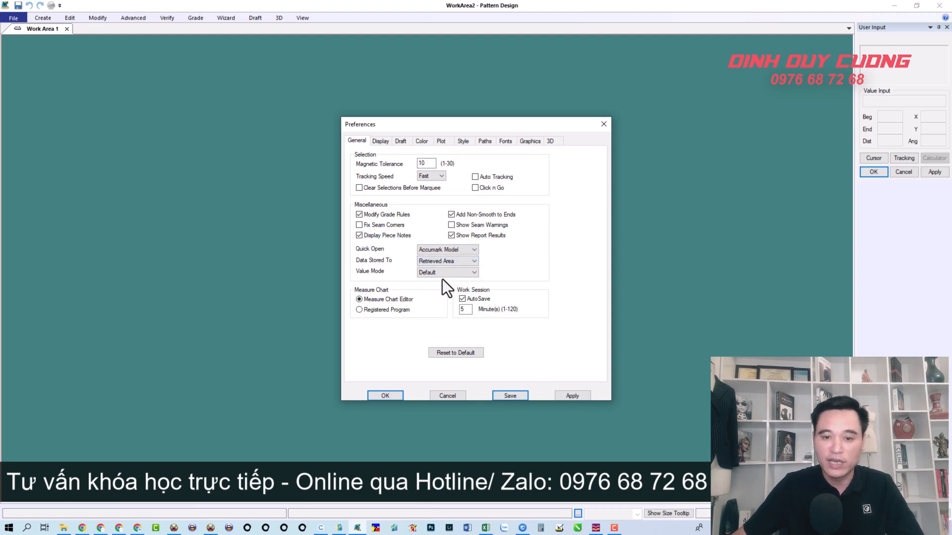
pyautogui.click(569, 395)
pyautogui.click(511, 395)
pyautogui.click(382, 395)
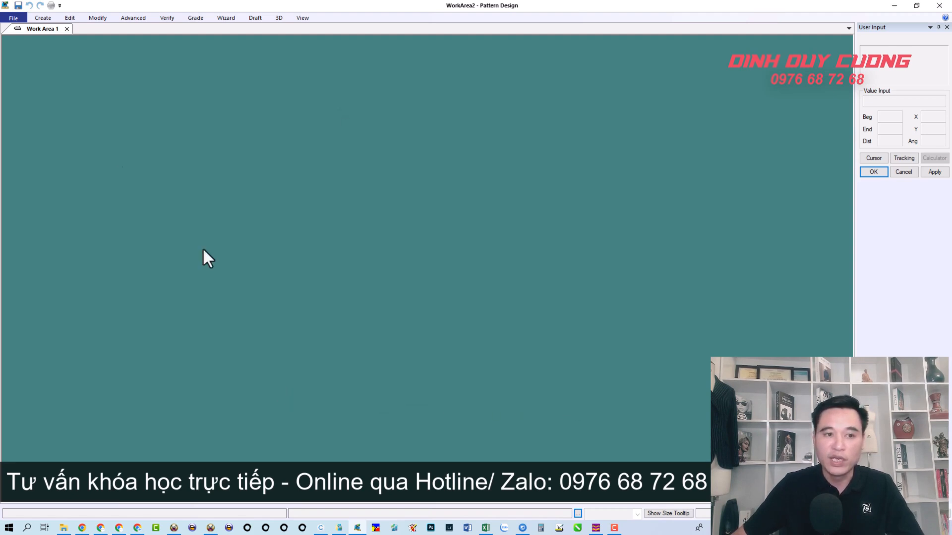
# Step: Draw a large rectangular piece in the middle of the work area and accept the suggested piece name
pyautogui.click(43, 18)
pyautogui.click(314, 31)
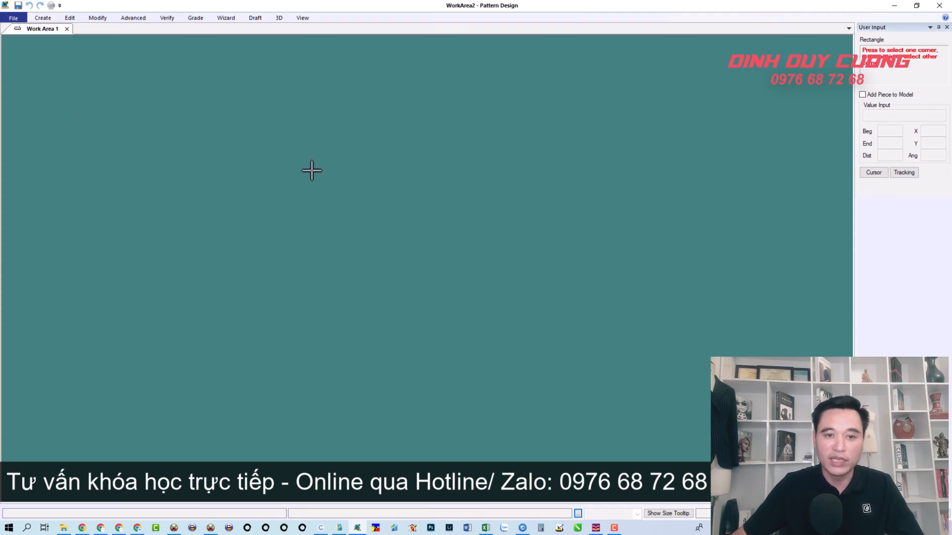
pyautogui.click(311, 171)
pyautogui.click(613, 349)
pyautogui.click(874, 186)
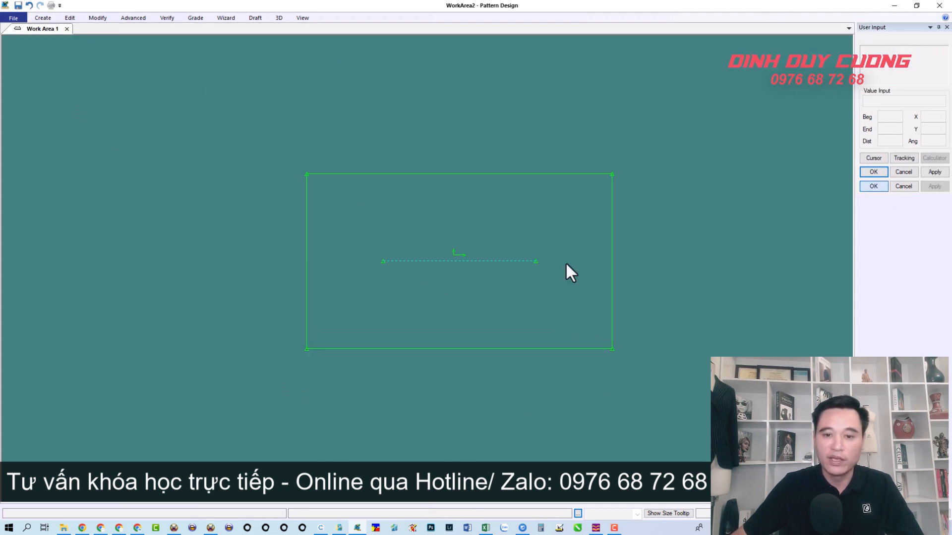
# Step: Save the new rectangular piece and check the contents of storage area A in AccuMark Explorer
pyautogui.click(17, 5)
pyautogui.click(397, 239)
pyautogui.rightClick(397, 239)
pyautogui.click(397, 237)
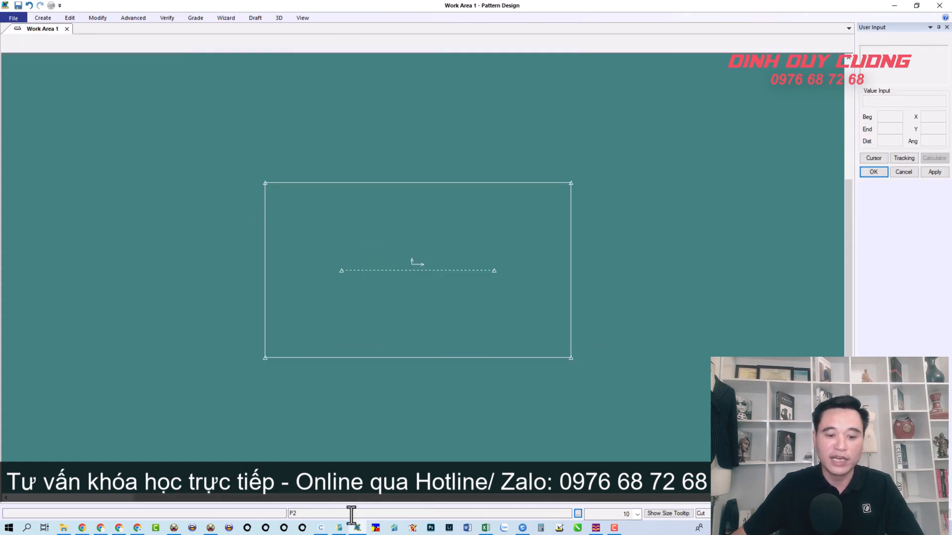
pyautogui.click(340, 528)
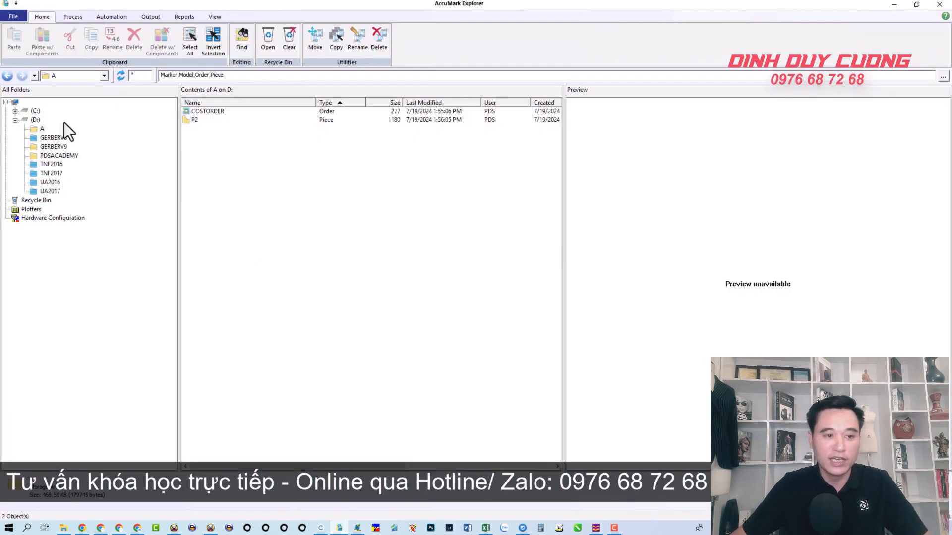
# Step: Open storage area A on drive D: and preview the saved piece P2
pyautogui.click(43, 130)
pyautogui.click(45, 137)
pyautogui.click(43, 129)
pyautogui.click(194, 120)
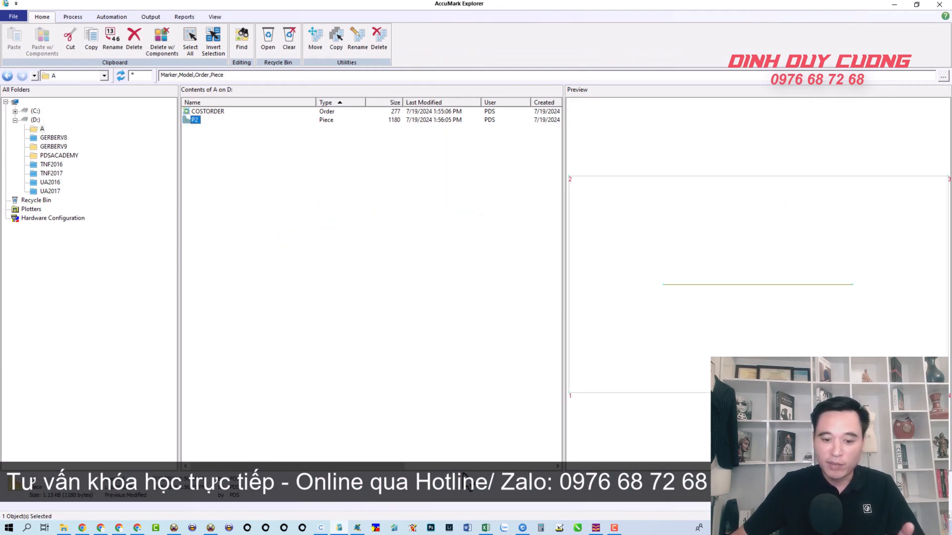
# Step: Switch to Pattern Design and reshape the rectangle's upper edge into an upward-bulging curve with Modify Curve
pyautogui.click(357, 528)
pyautogui.click(97, 19)
pyautogui.click(331, 55)
pyautogui.click(382, 183)
pyautogui.click(384, 181)
pyautogui.click(384, 111)
pyautogui.rightClick(361, 132)
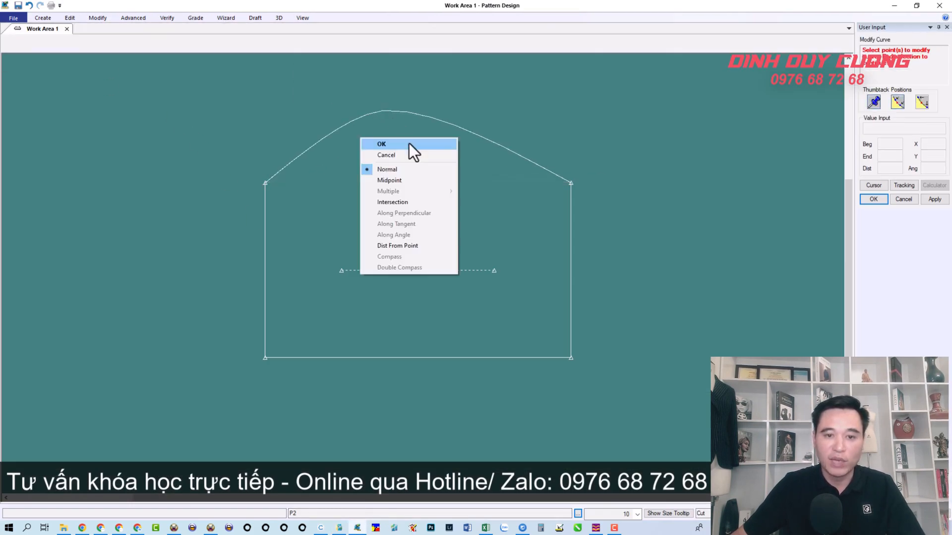
pyautogui.click(406, 144)
# Step: Save the piece with the curved upper edge and check its preview in AccuMark Explorer
pyautogui.click(18, 6)
pyautogui.click(357, 201)
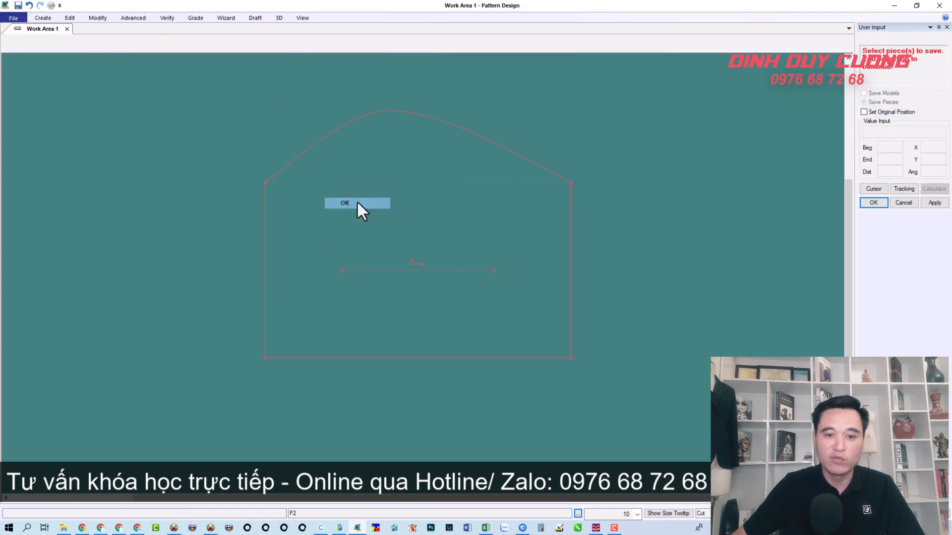
pyautogui.click(339, 527)
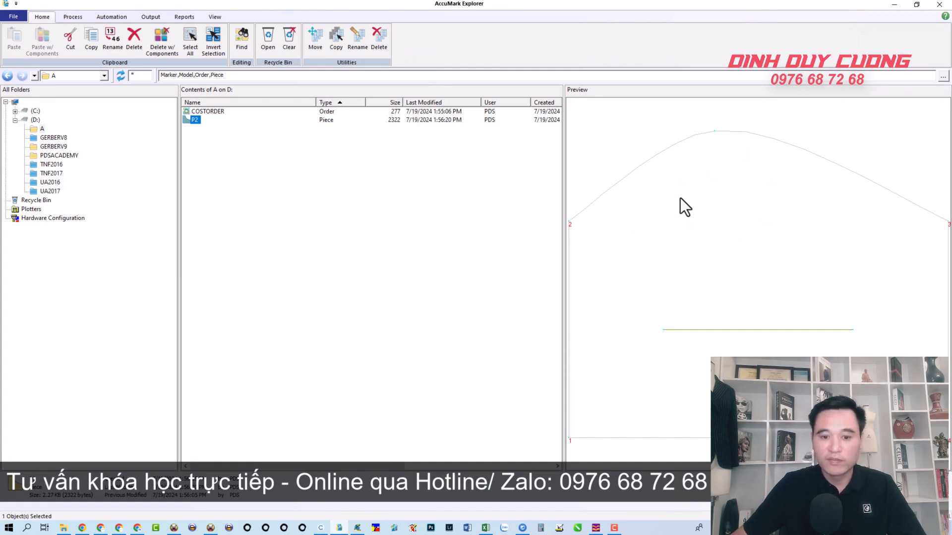
pyautogui.click(357, 528)
pyautogui.moveTo(368, 222); pyautogui.dragTo(346, 246, button='middle')
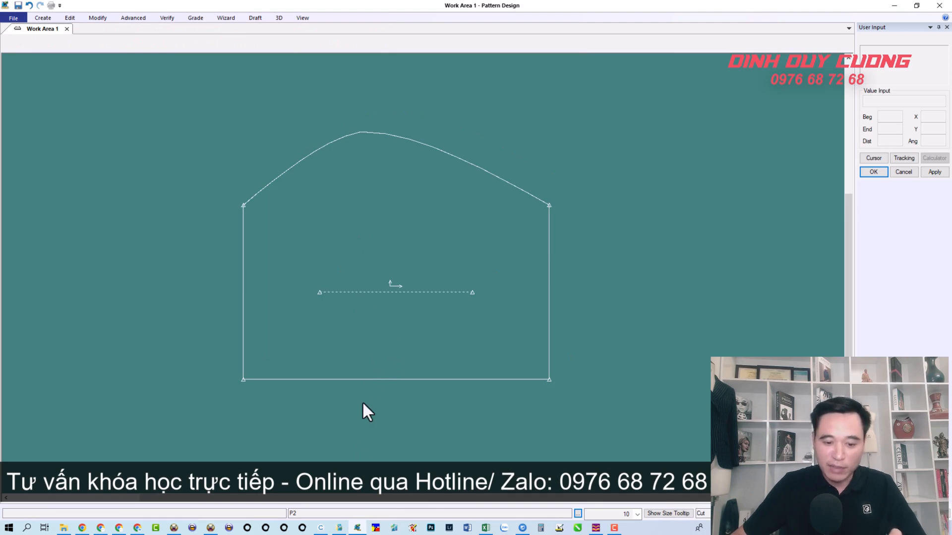
pyautogui.moveTo(343, 228); pyautogui.dragTo(341, 239, button='middle')
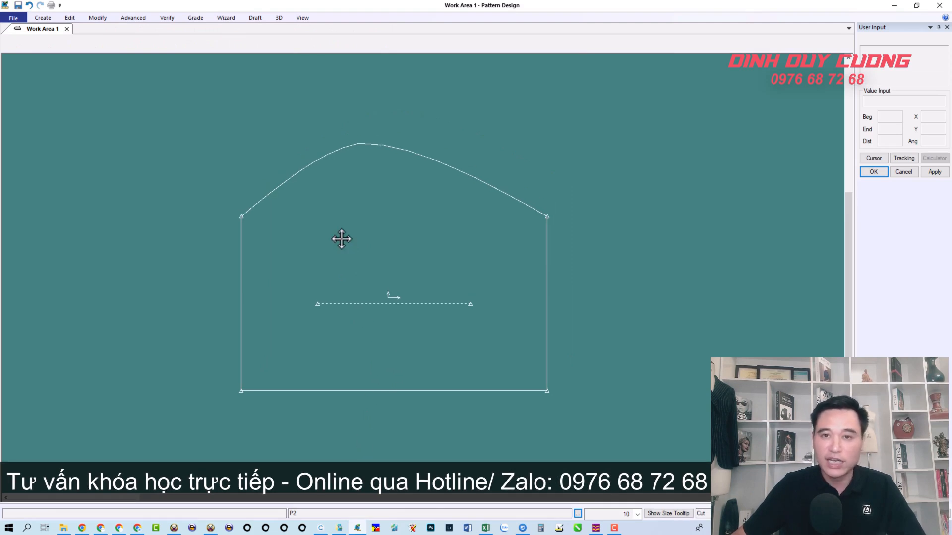
# Step: Switch to AccuMark Explorer and create a new V9 storage area named B on drive D:
pyautogui.click(339, 528)
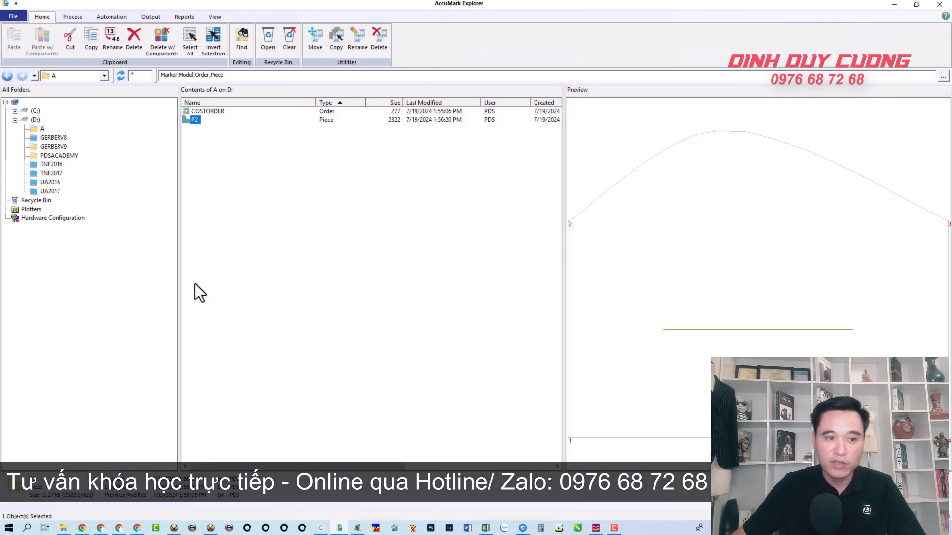
pyautogui.click(36, 120)
pyautogui.rightClick(291, 205)
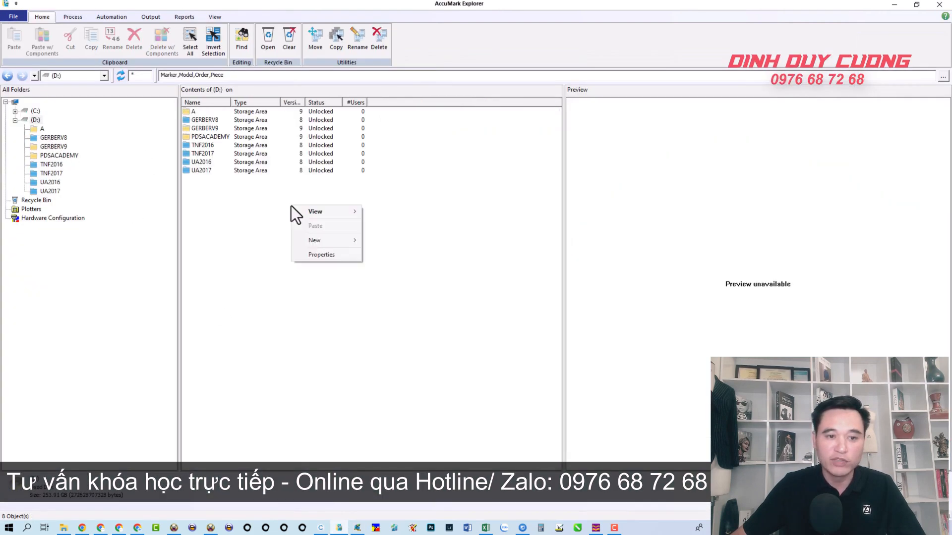
pyautogui.moveTo(311, 243)
pyautogui.click(375, 252)
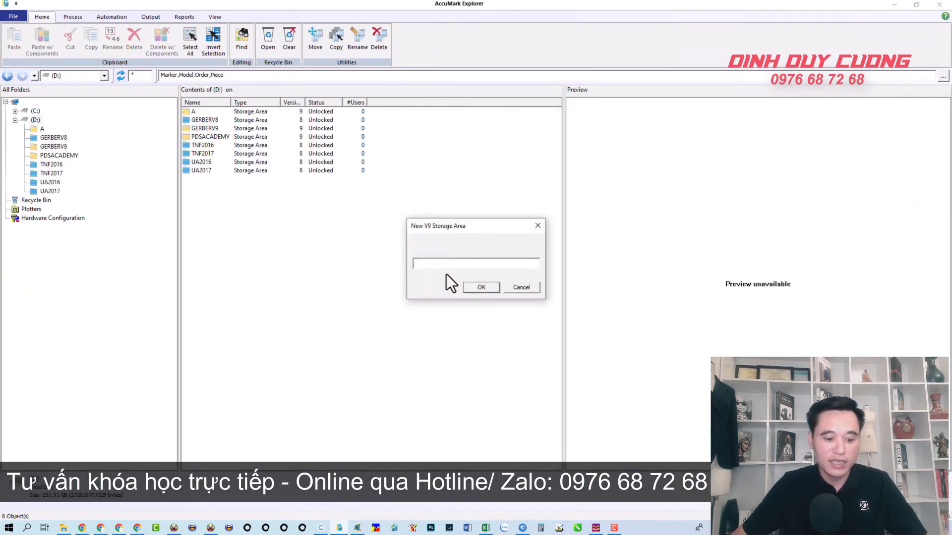
pyautogui.write('B')
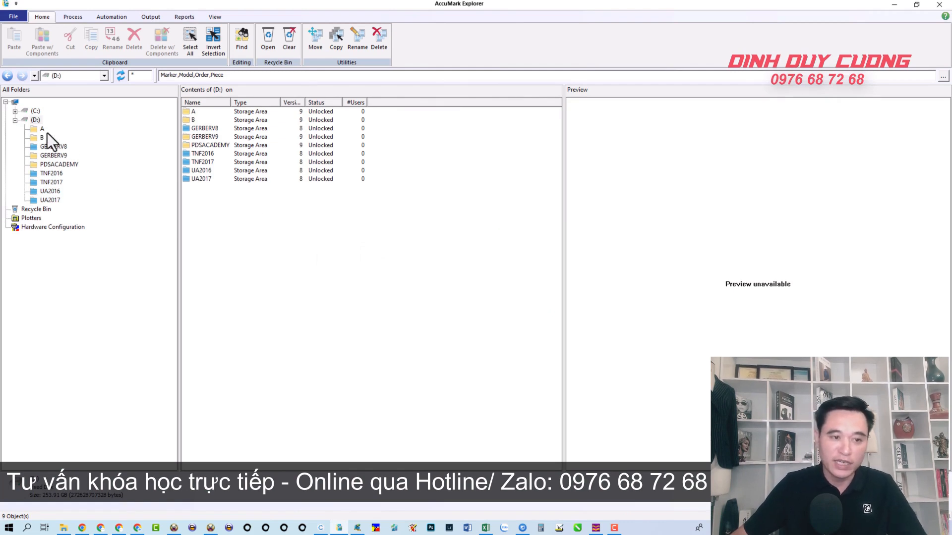
# Step: Compare the contents of storage areas A and B
pyautogui.click(42, 138)
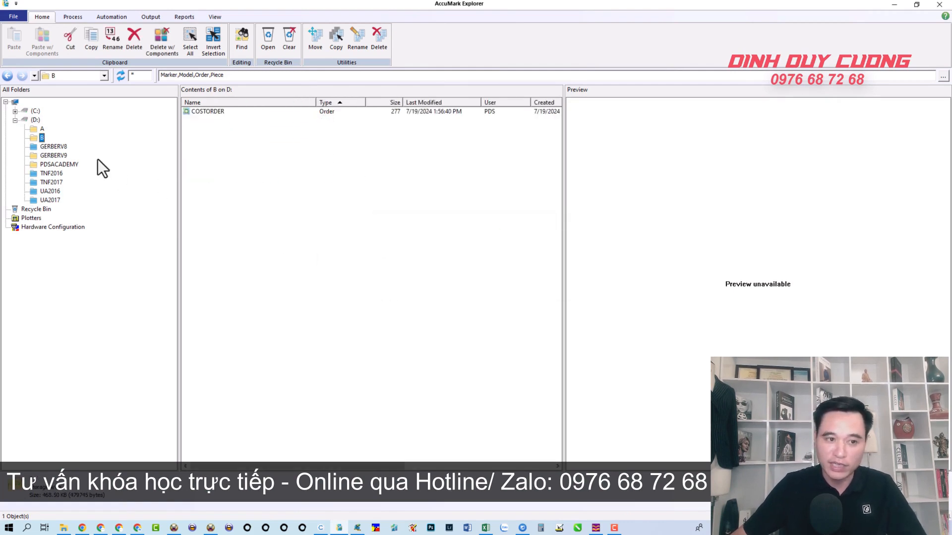
pyautogui.click(42, 130)
pyautogui.click(40, 139)
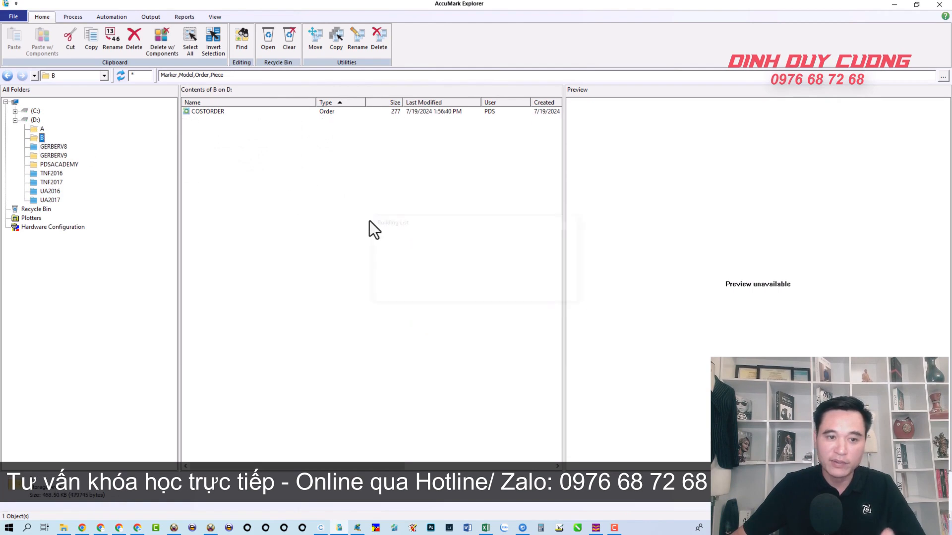
pyautogui.click(370, 221)
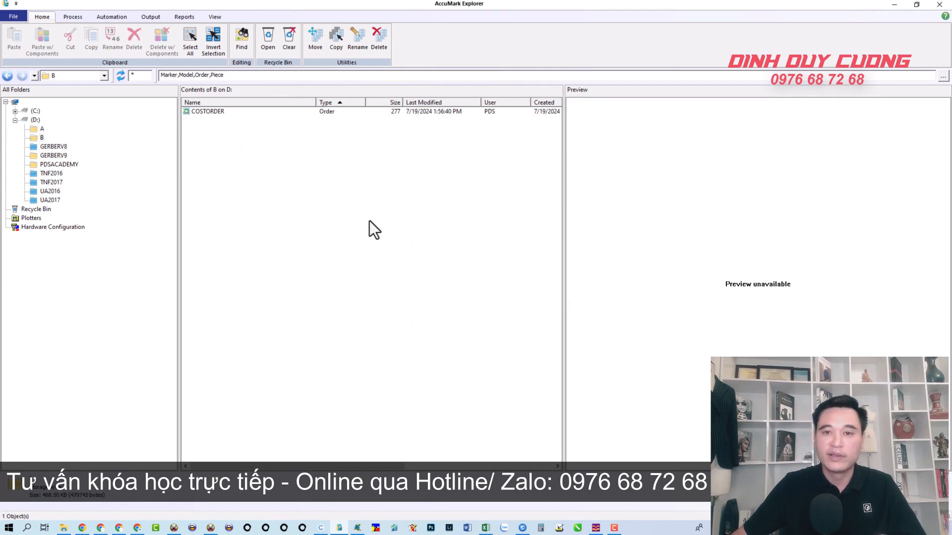
pyautogui.click(39, 138)
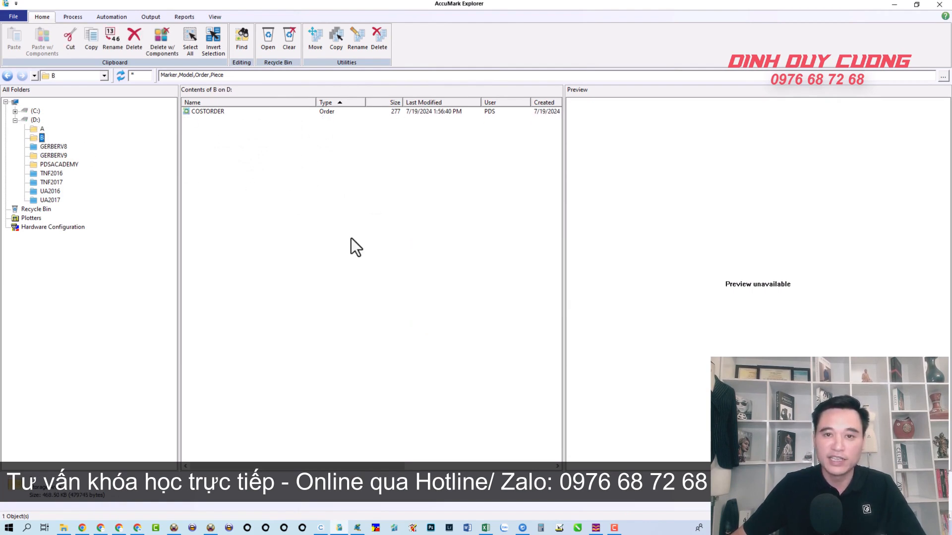
# Step: Switch to Pattern Design and set the AccuMark storage area to B in the path preferences
pyautogui.click(358, 528)
pyautogui.click(68, 17)
pyautogui.click(276, 55)
pyautogui.click(286, 73)
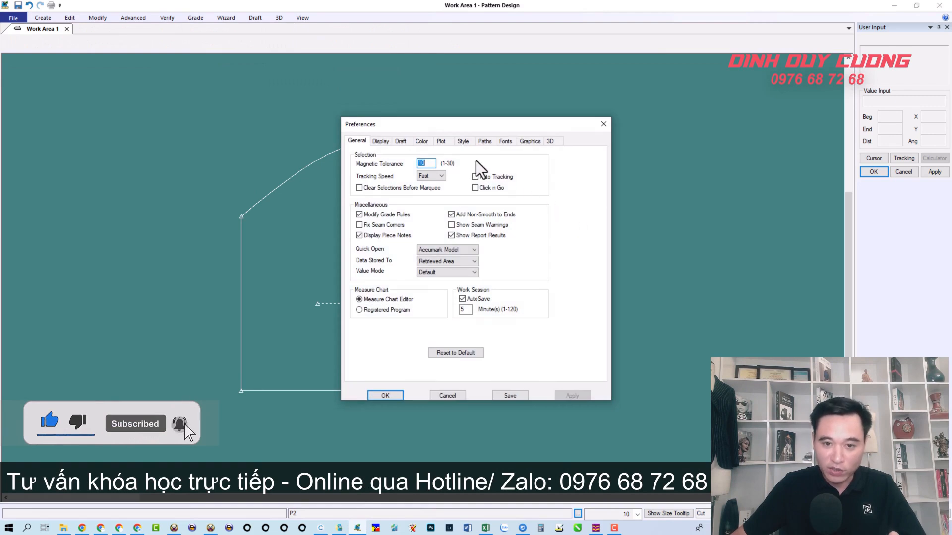
pyautogui.click(485, 142)
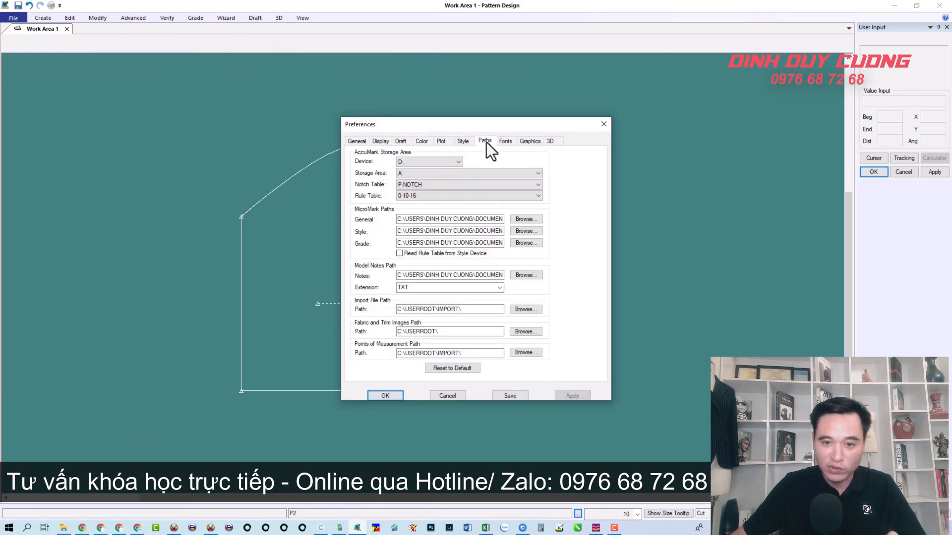
pyautogui.click(414, 173)
pyautogui.click(413, 189)
pyautogui.click(415, 196)
pyautogui.click(417, 209)
pyautogui.click(570, 396)
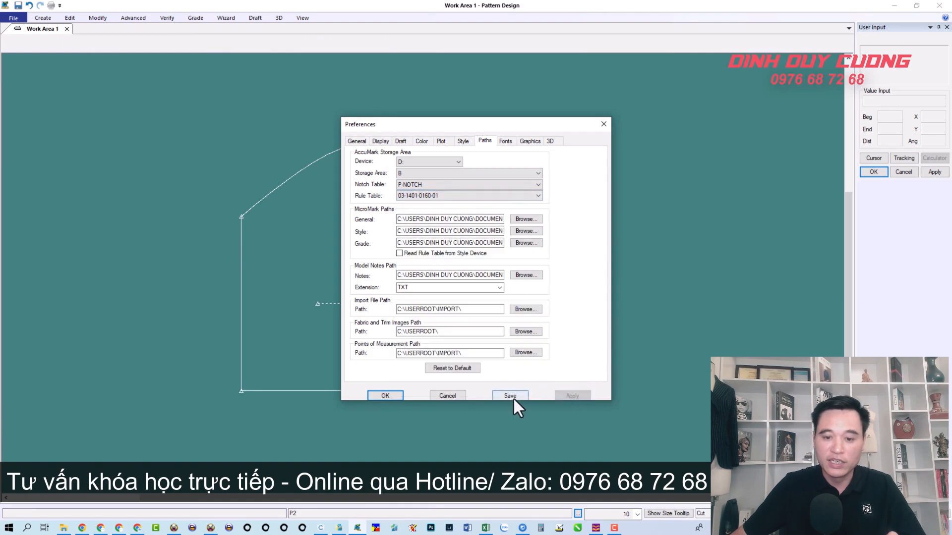
pyautogui.click(387, 395)
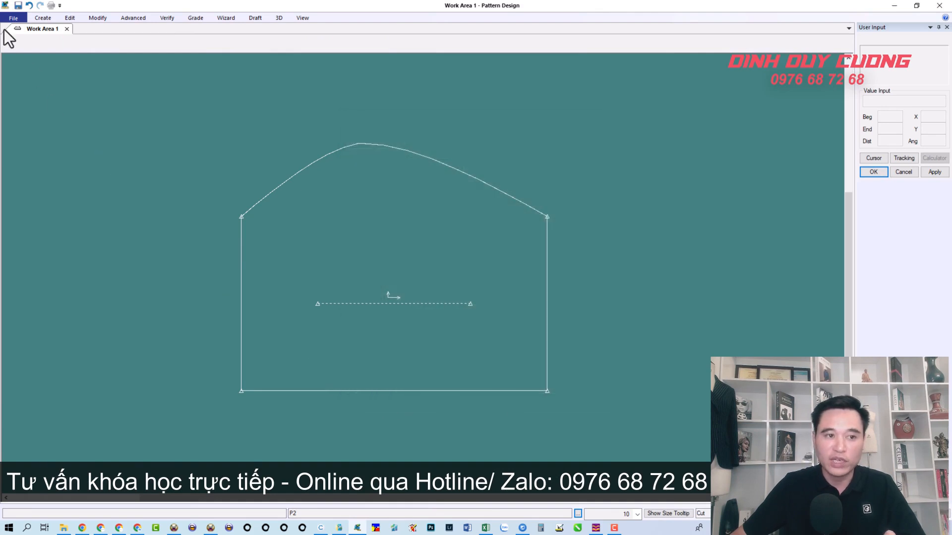
# Step: Save the piece with the curved upper edge under the new path preferences
pyautogui.click(18, 6)
pyautogui.click(357, 216)
pyautogui.rightClick(356, 216)
pyautogui.click(356, 216)
# Step: Pull the middle of the piece's right edge outward to form a pointed corner
pyautogui.click(105, 18)
pyautogui.click(275, 54)
pyautogui.click(548, 286)
pyautogui.click(550, 287)
pyautogui.click(626, 281)
pyautogui.rightClick(729, 264)
pyautogui.click(729, 264)
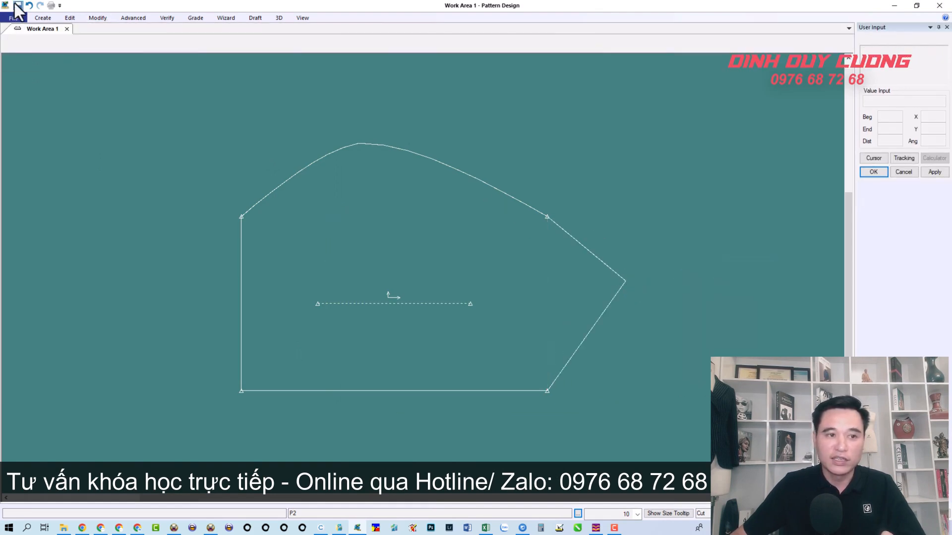
# Step: Save the piece with the pointed right edge
pyautogui.click(18, 6)
pyautogui.click(385, 221)
pyautogui.rightClick(385, 222)
pyautogui.click(386, 223)
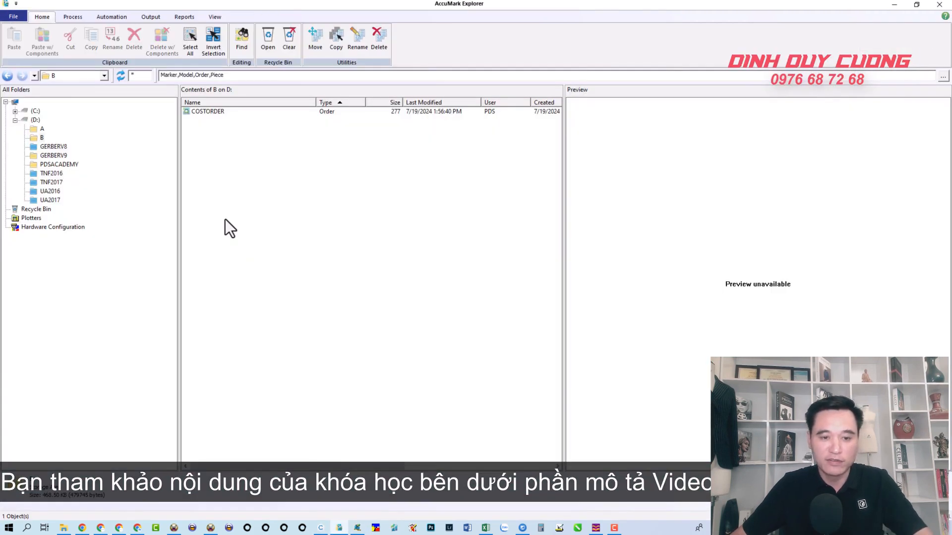
# Step: Check storage areas A and B in AccuMark Explorer for the saved piece and preview P2 in area A
pyautogui.click(40, 131)
pyautogui.click(42, 140)
pyautogui.click(43, 132)
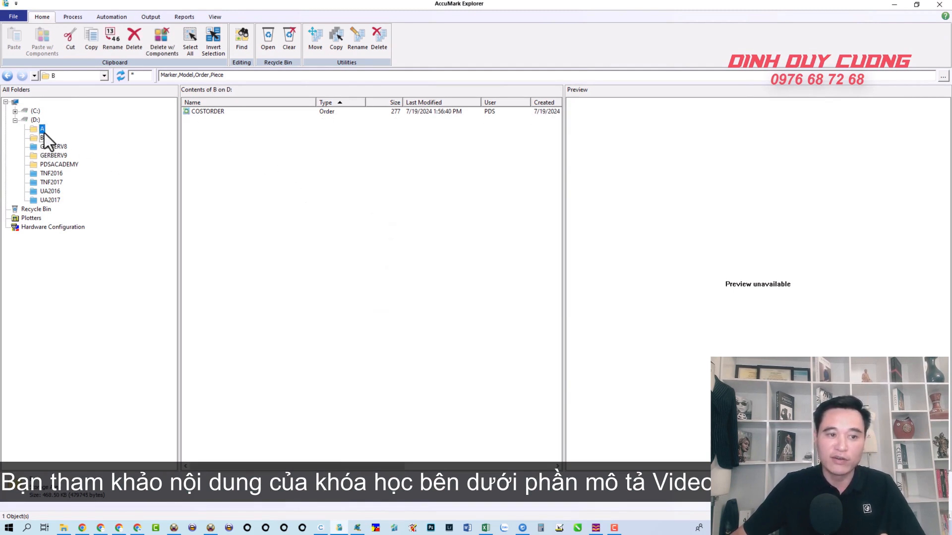
pyautogui.click(199, 121)
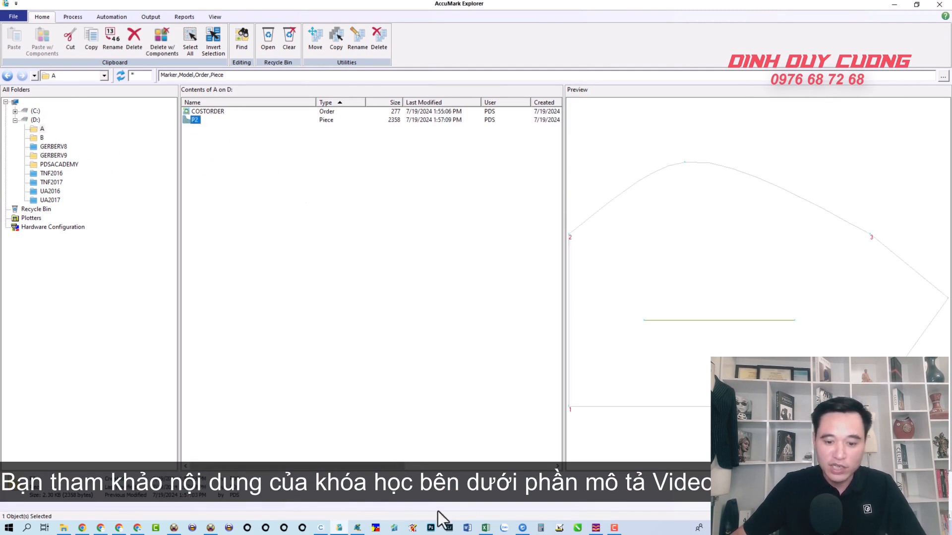
# Step: In Pattern Design's general preferences, set Data Stored To to Default Area, then apply the change and close the preferences
pyautogui.click(360, 530)
pyautogui.click(72, 19)
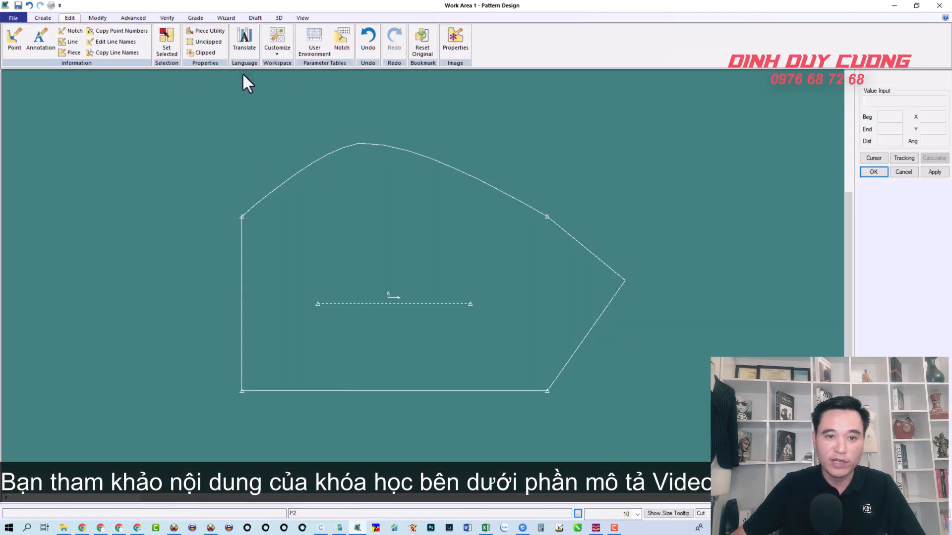
pyautogui.click(277, 55)
pyautogui.click(290, 70)
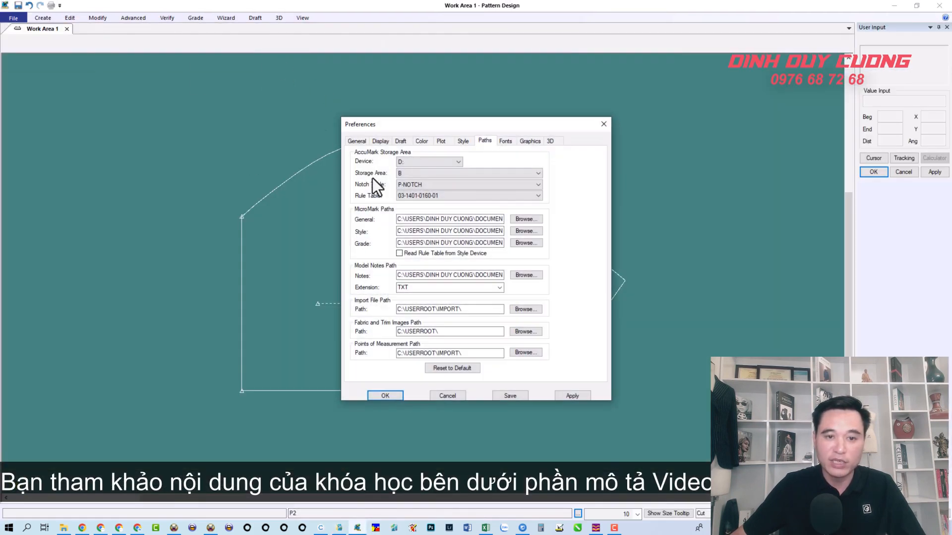
pyautogui.click(358, 141)
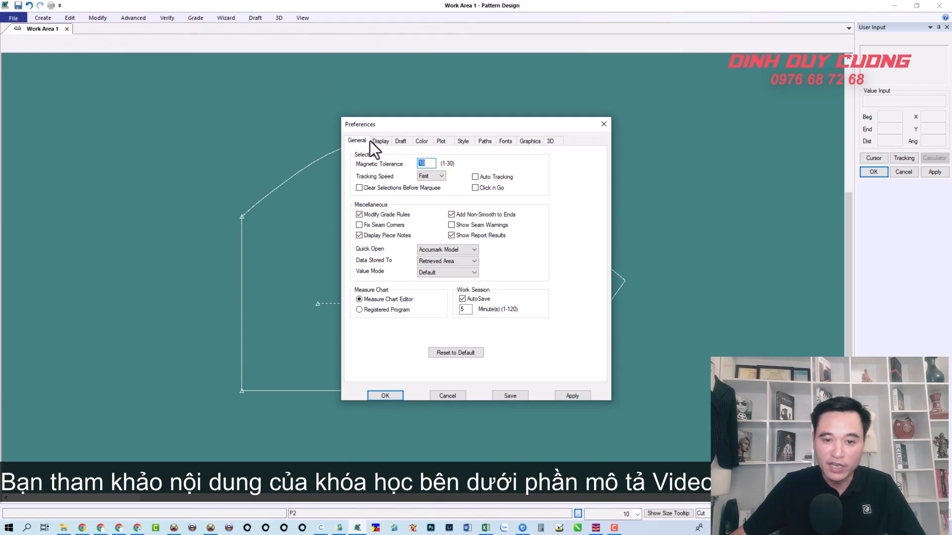
pyautogui.click(427, 263)
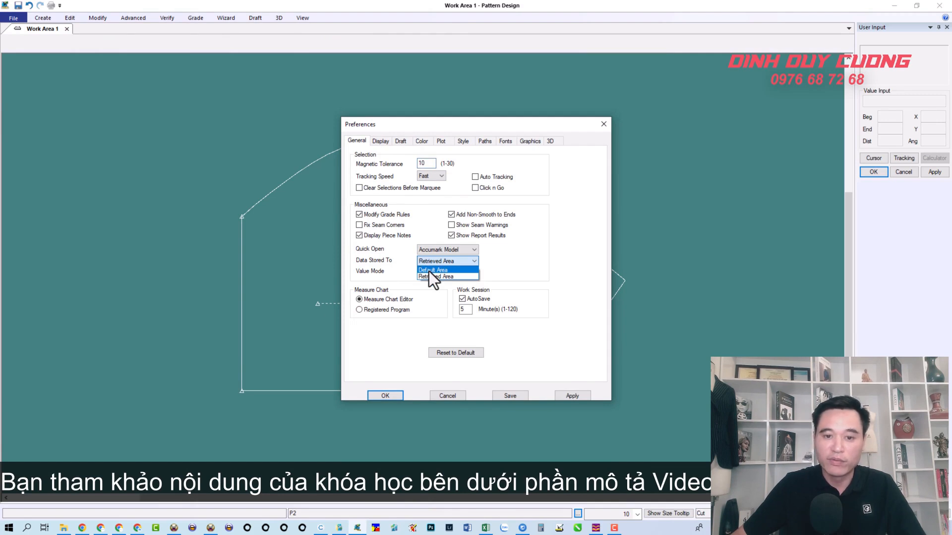
pyautogui.click(429, 271)
pyautogui.click(570, 396)
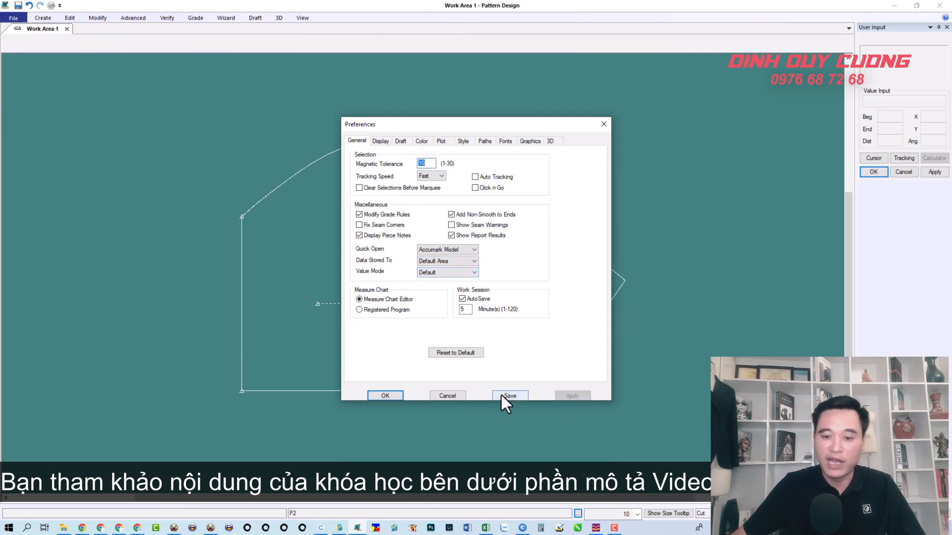
pyautogui.click(392, 396)
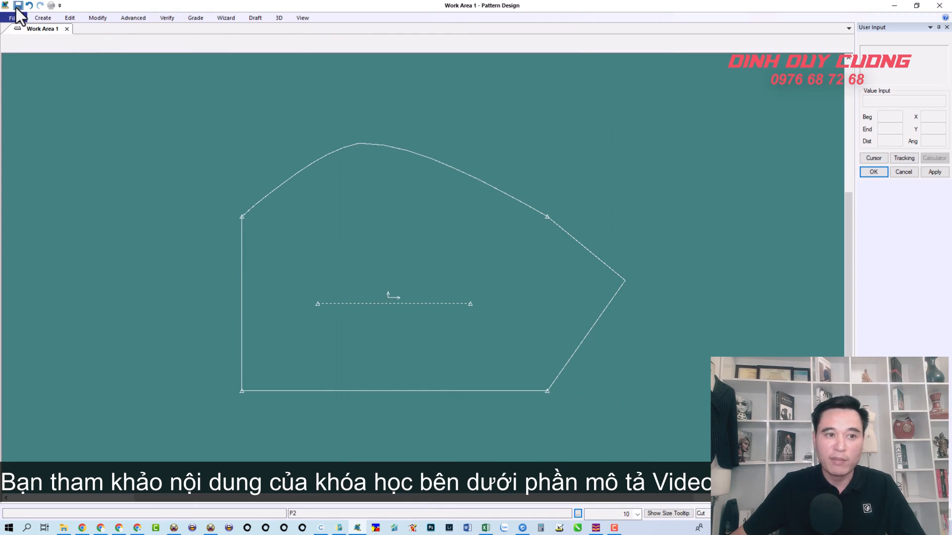
# Step: Save the pointed piece again using the Default Area storage setting
pyautogui.click(17, 8)
pyautogui.click(359, 238)
pyautogui.rightClick(359, 238)
pyautogui.click(359, 238)
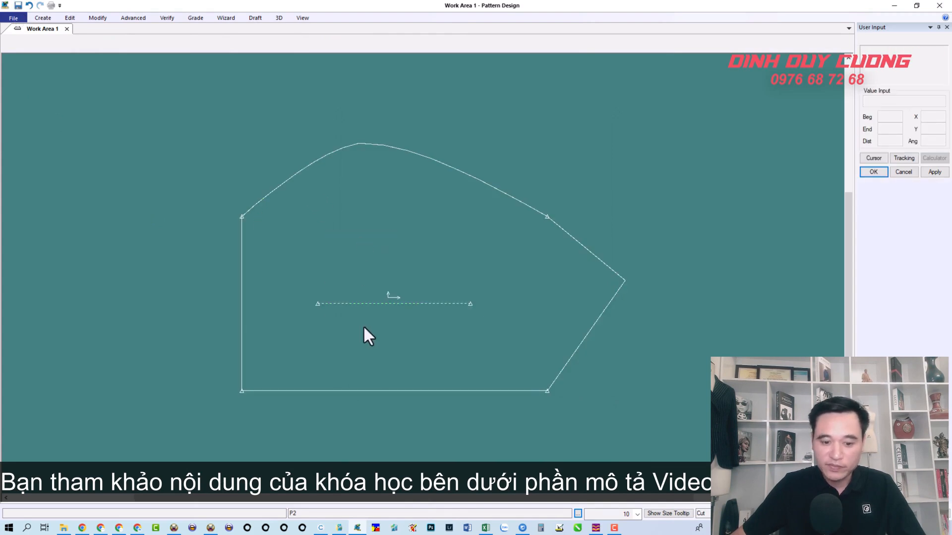
# Step: Open storage area B in AccuMark Explorer and preview piece P2
pyautogui.click(340, 528)
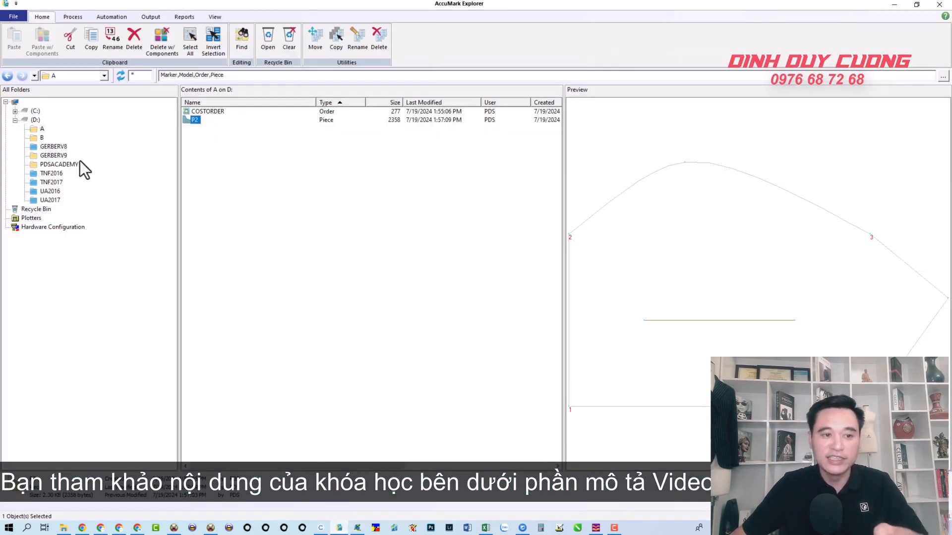
pyautogui.click(36, 137)
pyautogui.click(192, 120)
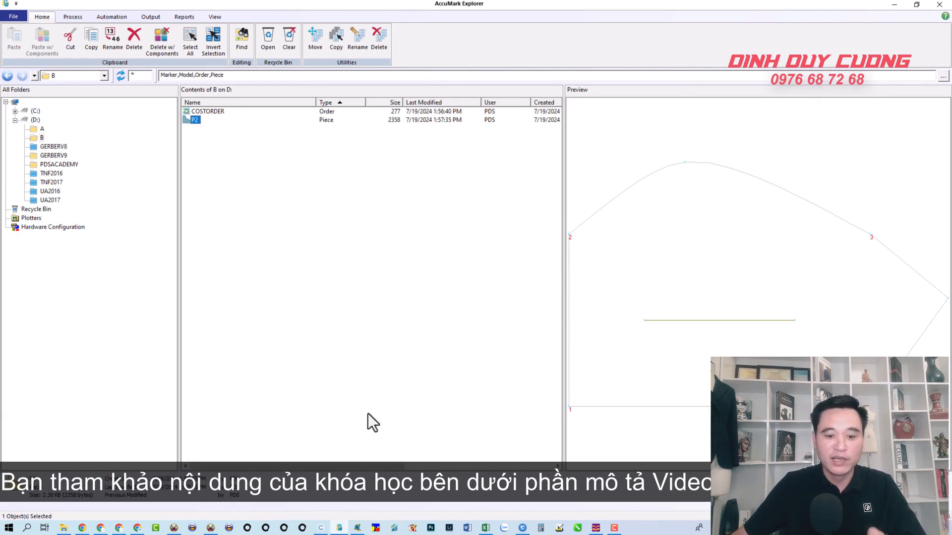
# Step: Compare the piece in the Pattern Design work area with the contents of storage areas A and B in AccuMark Explorer
pyautogui.click(359, 528)
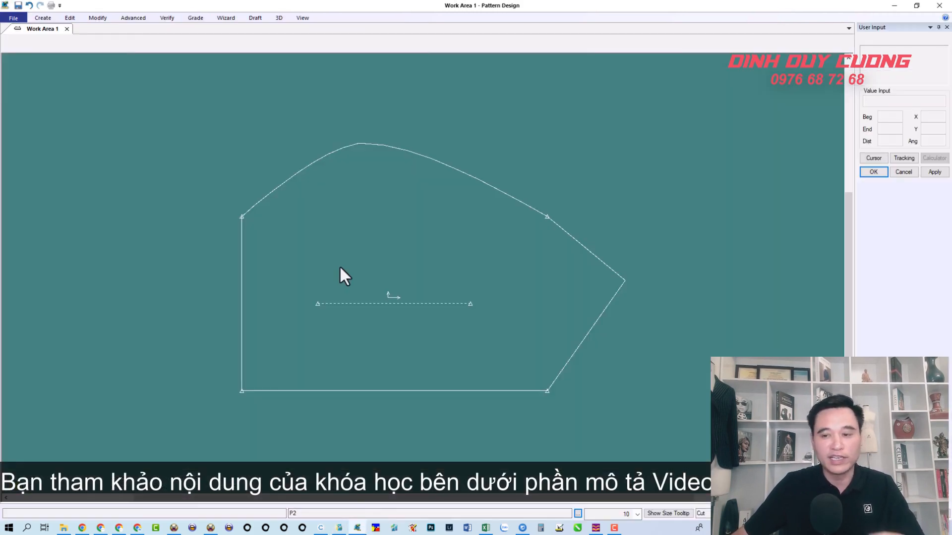
pyautogui.click(901, 173)
pyautogui.click(359, 528)
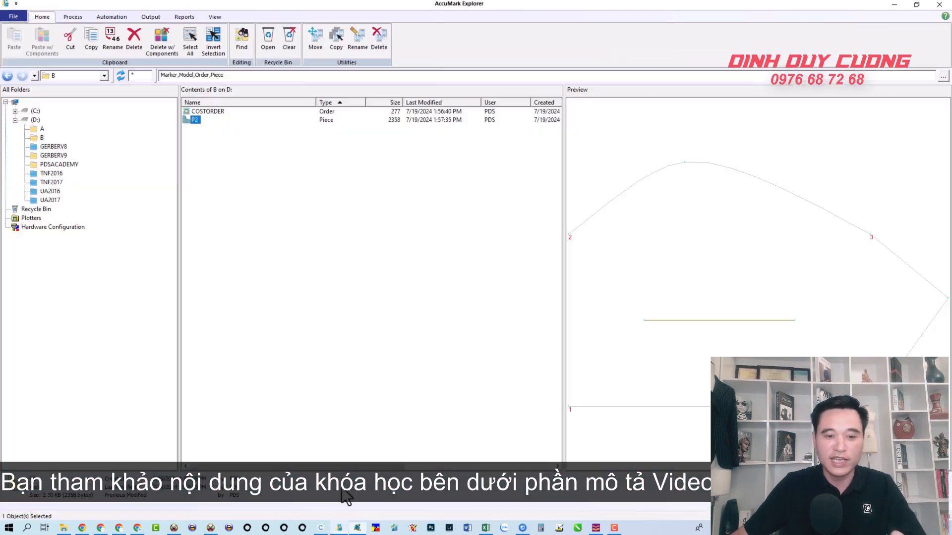
pyautogui.click(41, 138)
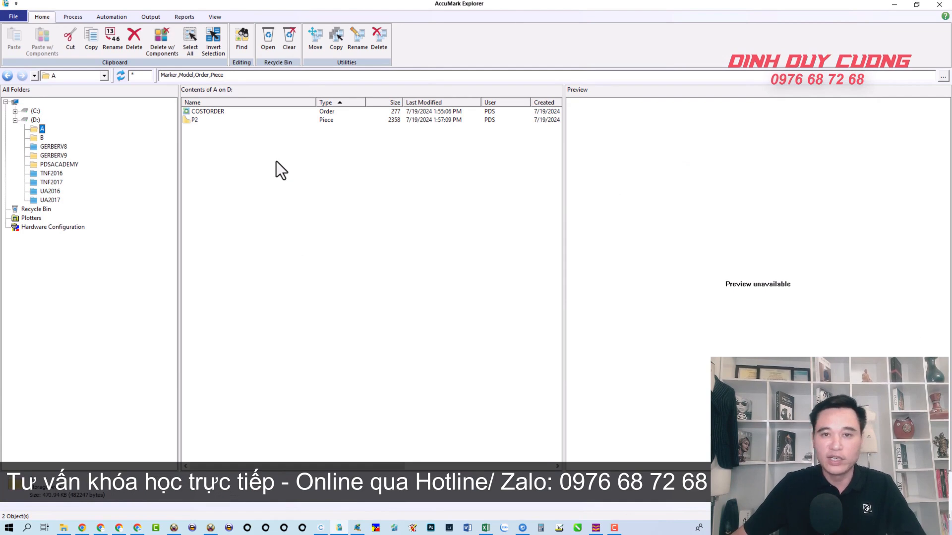
pyautogui.click(36, 138)
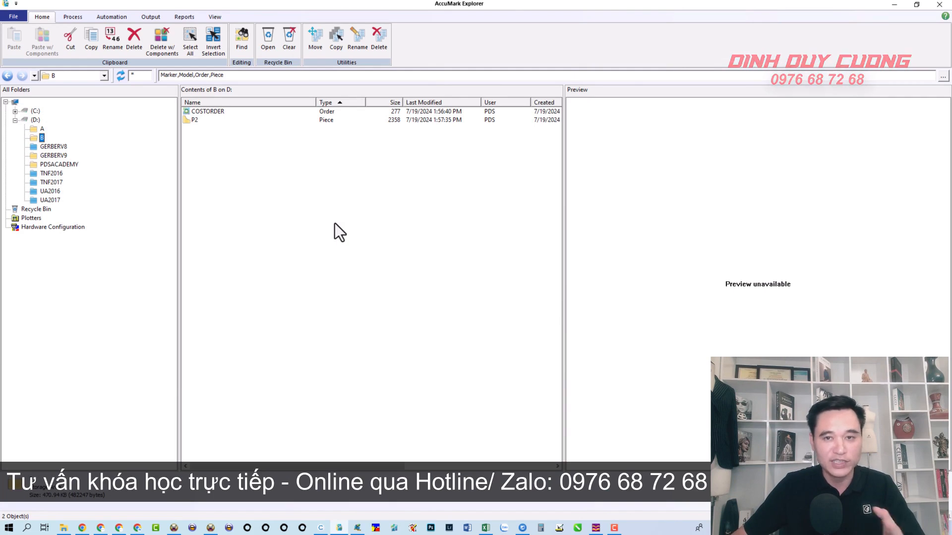
# Step: Switch to Chrome, search Google for ONLINE.PDS in a new tab, and open the PDS Fashion Academy website from the results
pyautogui.click(82, 528)
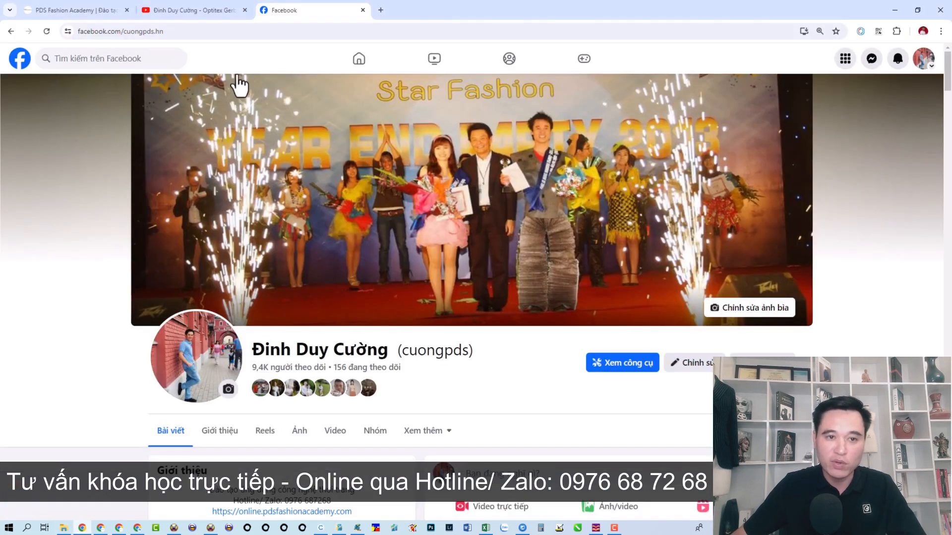
pyautogui.click(74, 13)
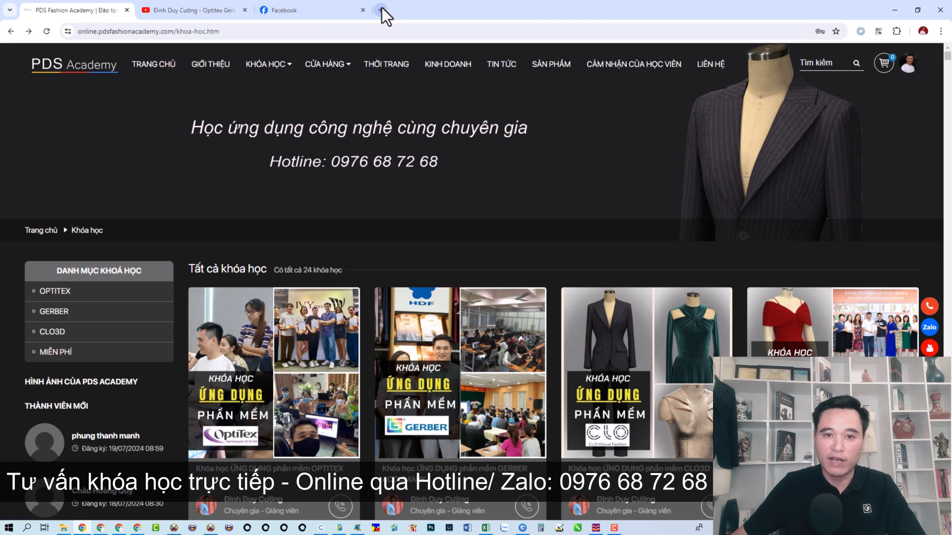
pyautogui.click(380, 10)
pyautogui.click(402, 217)
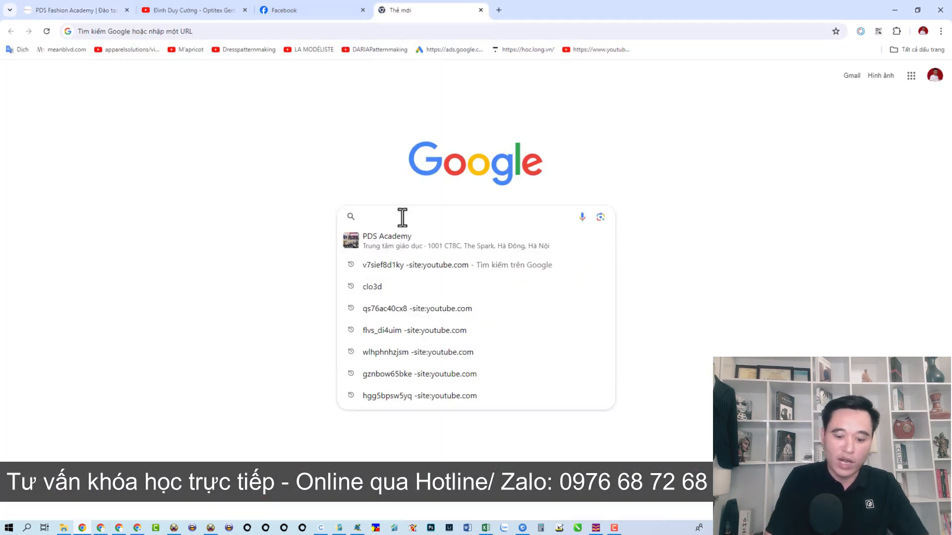
pyautogui.write('ONLINE.P')
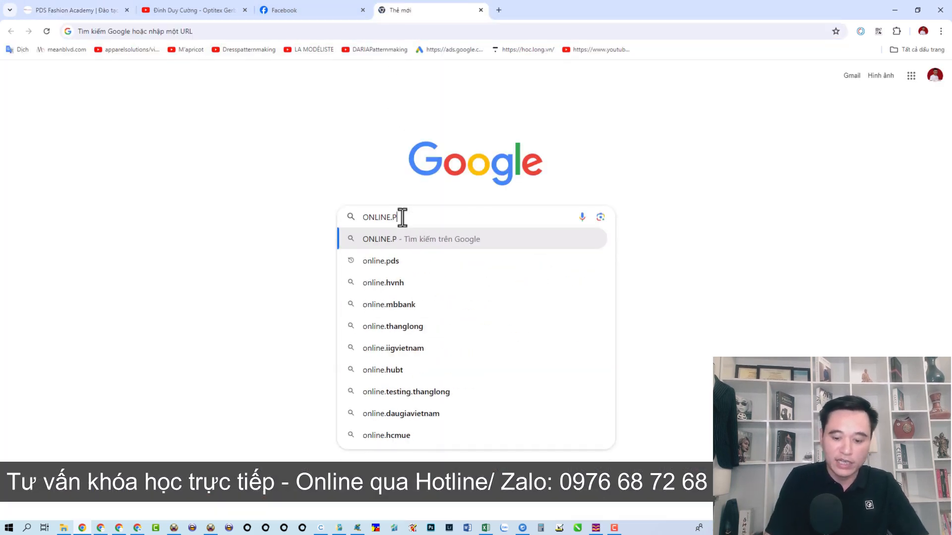
pyautogui.write('DS')
pyautogui.press('Return')
pyautogui.scroll(-5, 270, 307)
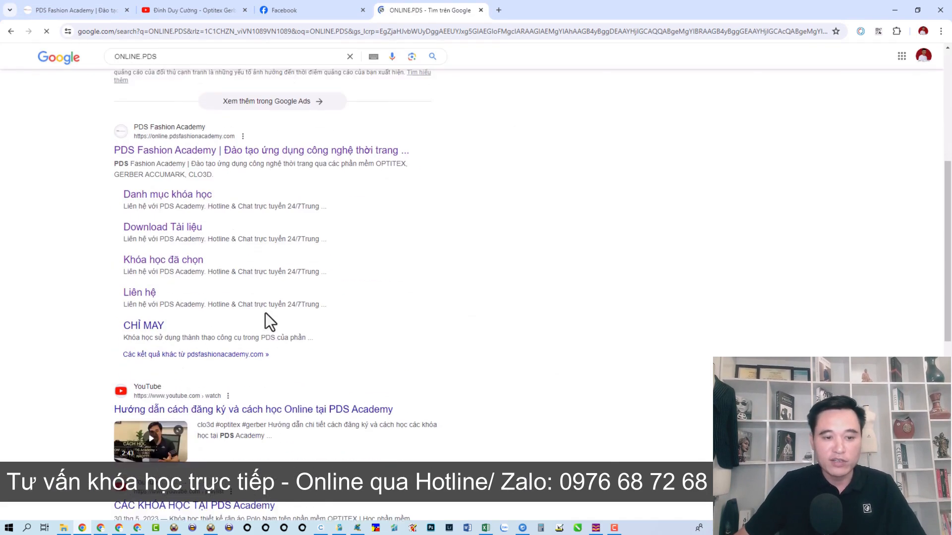
pyautogui.click(175, 144)
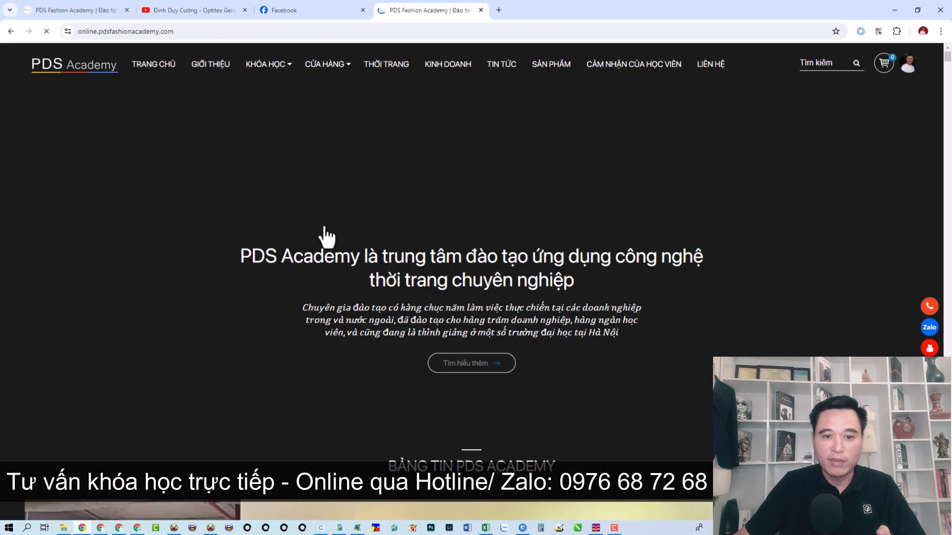
# Step: Browse the academy's list of all courses and open the Gerber AccuMark software application course
pyautogui.moveTo(278, 74)
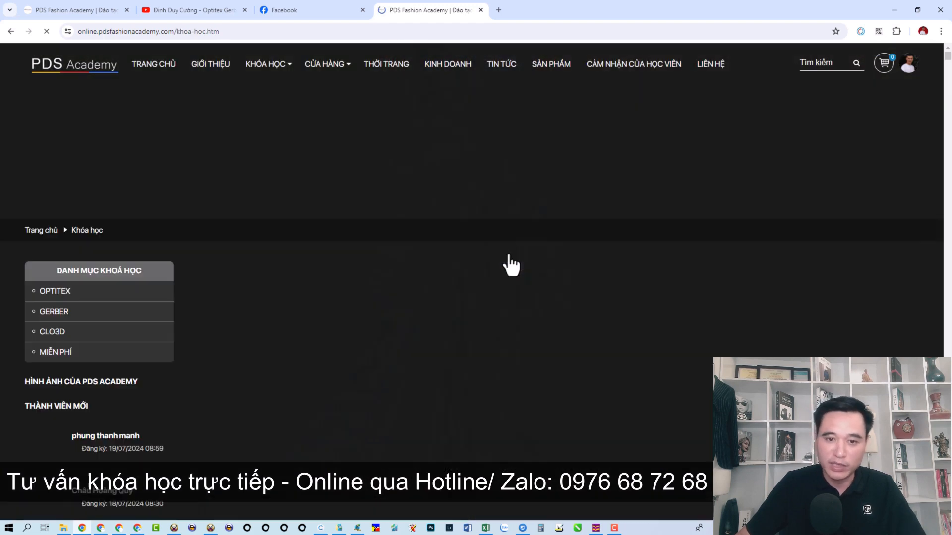
pyautogui.scroll(-3, 508, 253)
pyautogui.scroll(3, 509, 265)
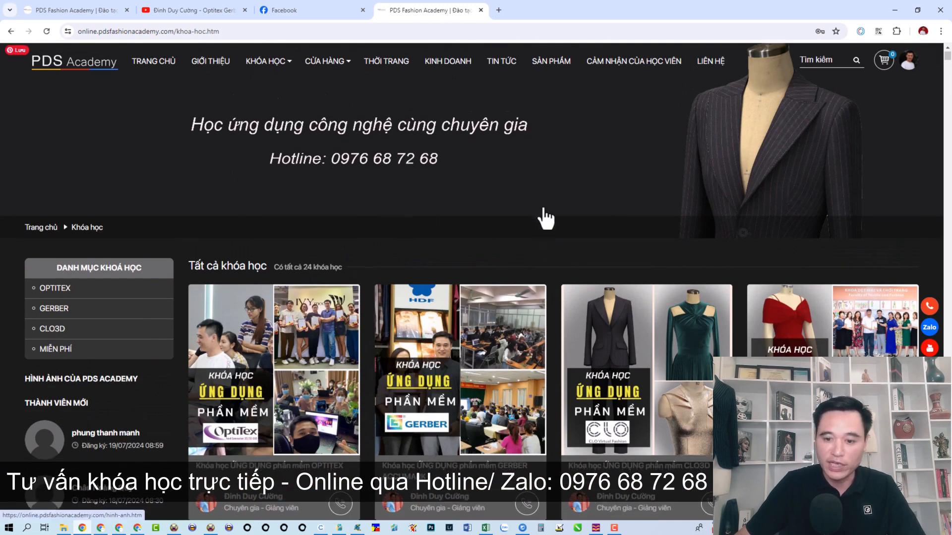
pyautogui.scroll(-3, 542, 216)
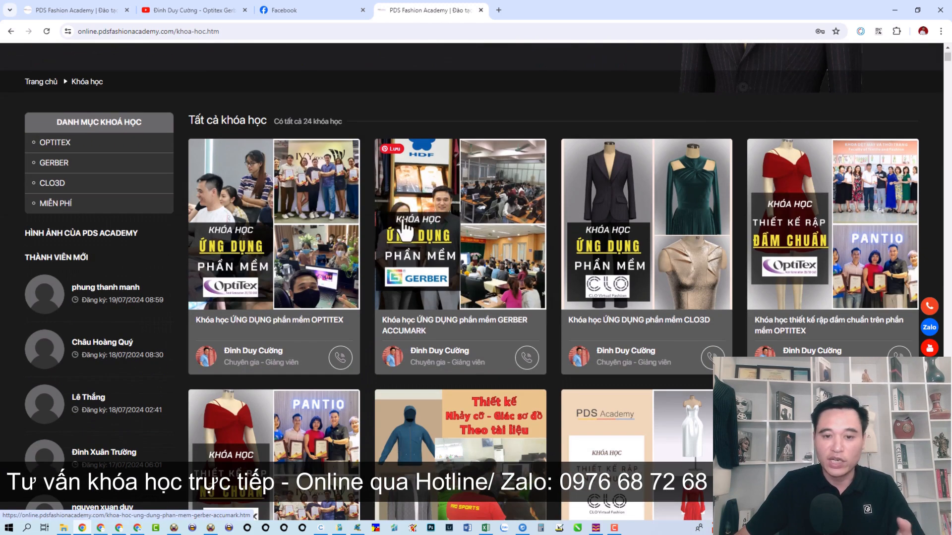
pyautogui.click(430, 246)
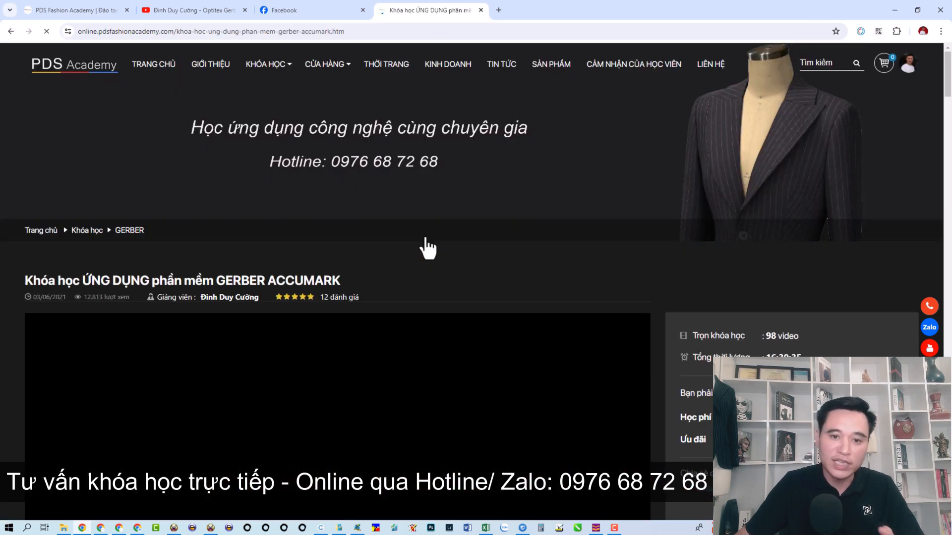
# Step: Review the Gerber AccuMark course's lesson content, from the introduction through the practical product sections
pyautogui.scroll(-8, 427, 246)
pyautogui.scroll(-15, 425, 238)
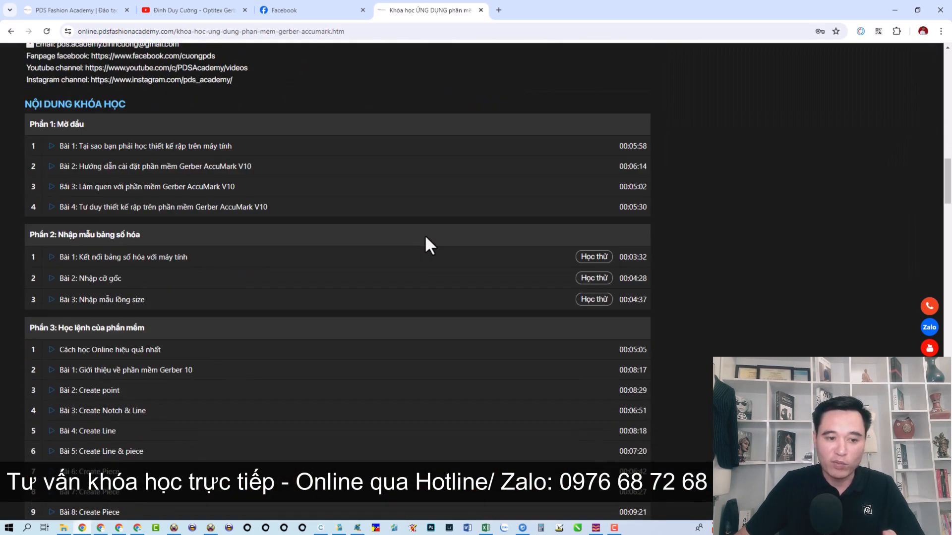
pyautogui.scroll(-13, 427, 238)
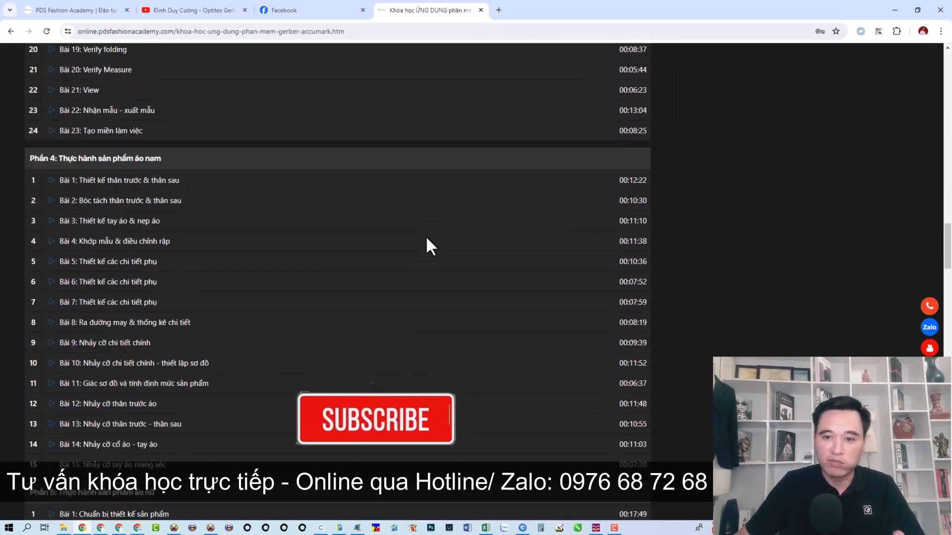
pyautogui.scroll(-13, 426, 236)
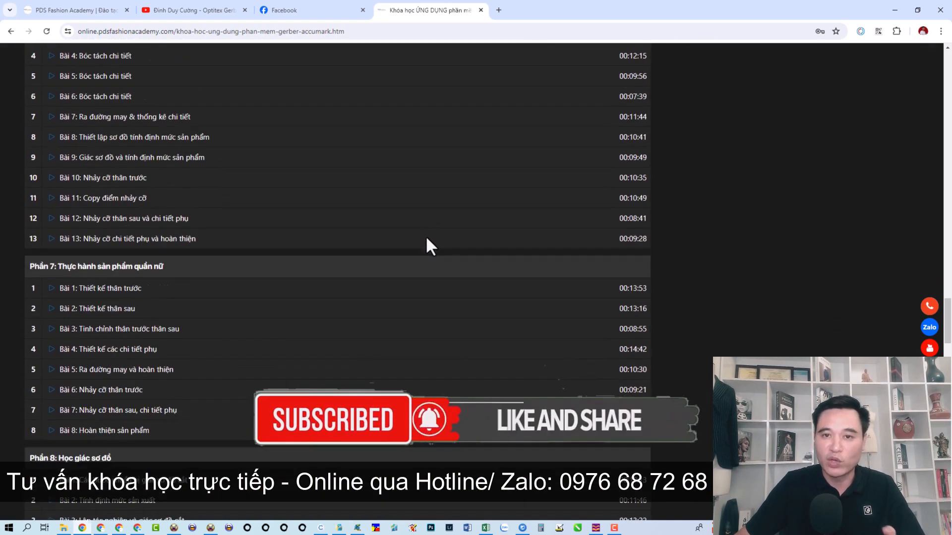